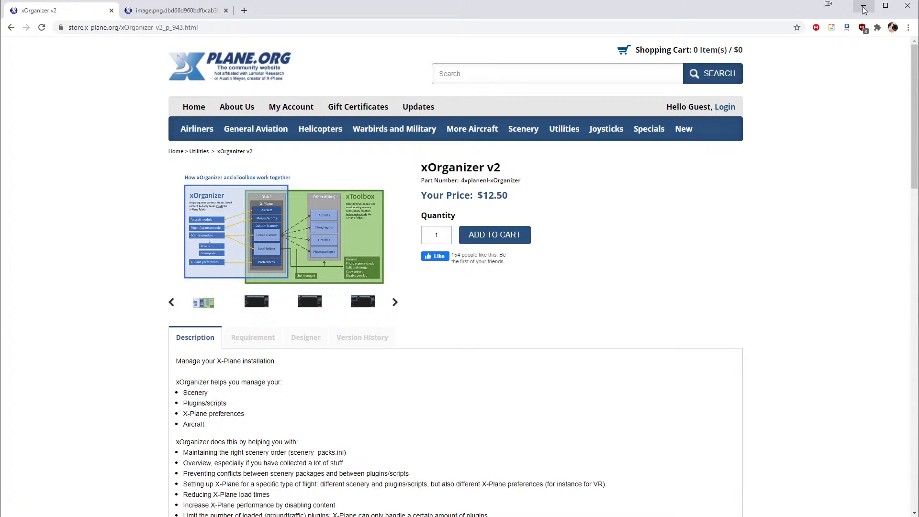
Step: Switch from the browser to xOrganizer and examine its X-Plane location and X-Plane launch settings, highlighting the launch command text
{"action": "left_click", "coordinate": [864, 10]}
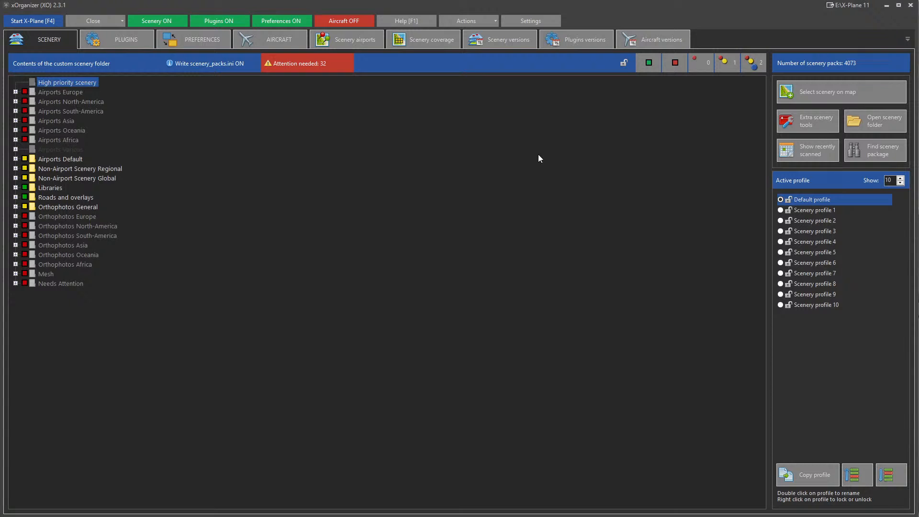
{"action": "left_click", "coordinate": [530, 21]}
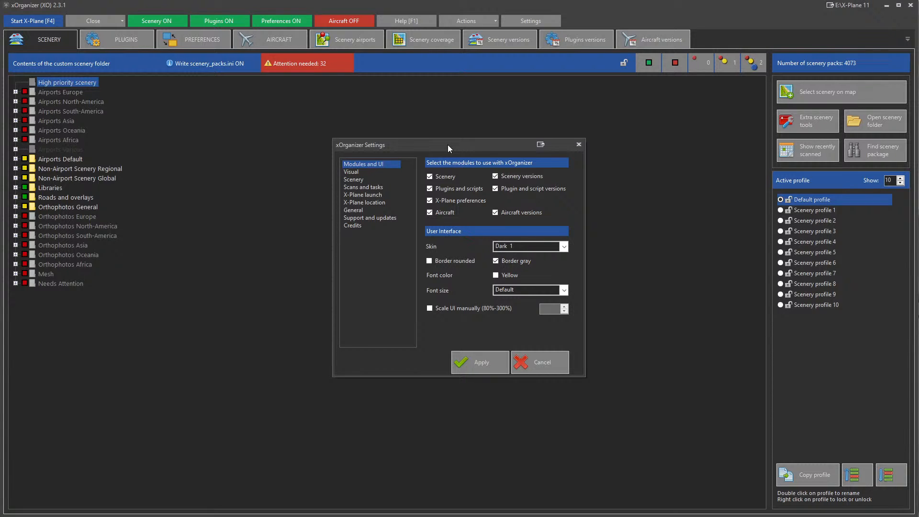
{"action": "left_click", "coordinate": [365, 203]}
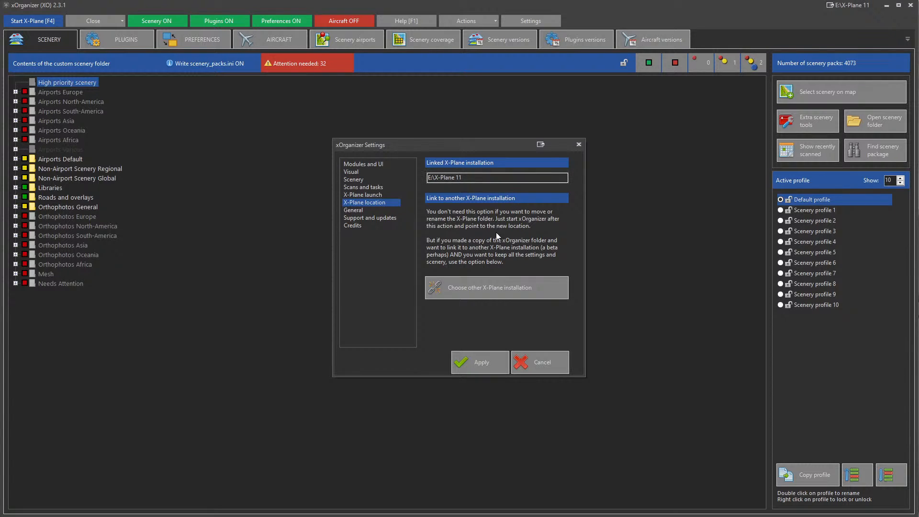
{"action": "left_click", "coordinate": [366, 196]}
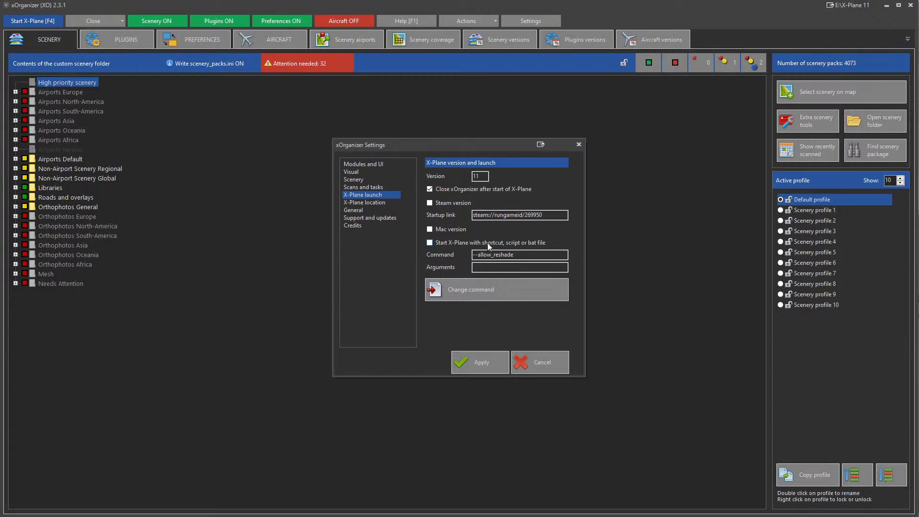
{"action": "left_click", "coordinate": [362, 202]}
{"action": "key", "text": "Up"}
{"action": "left_click_drag", "start_coordinate": [522, 254], "coordinate": [452, 255]}
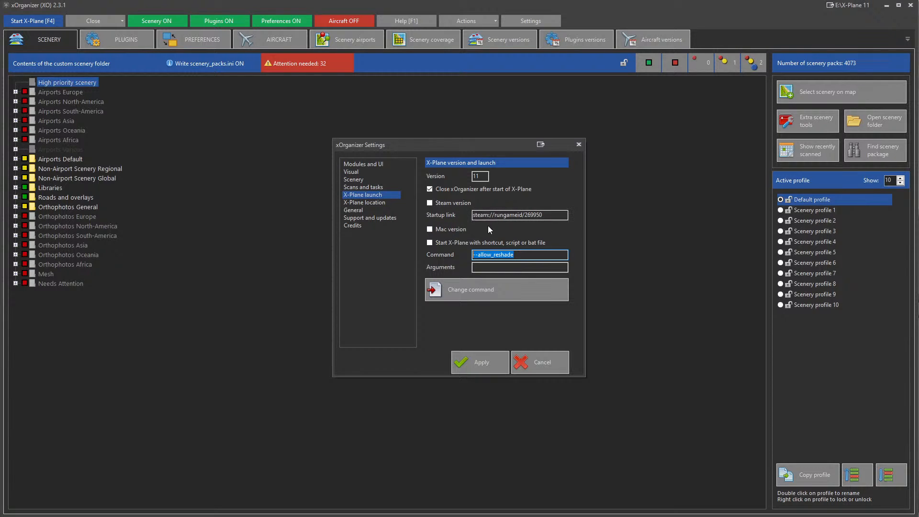
Step: Examine the available skins in the Modules and UI settings, leaving the skin on Dark 1
{"action": "left_click", "coordinate": [356, 164]}
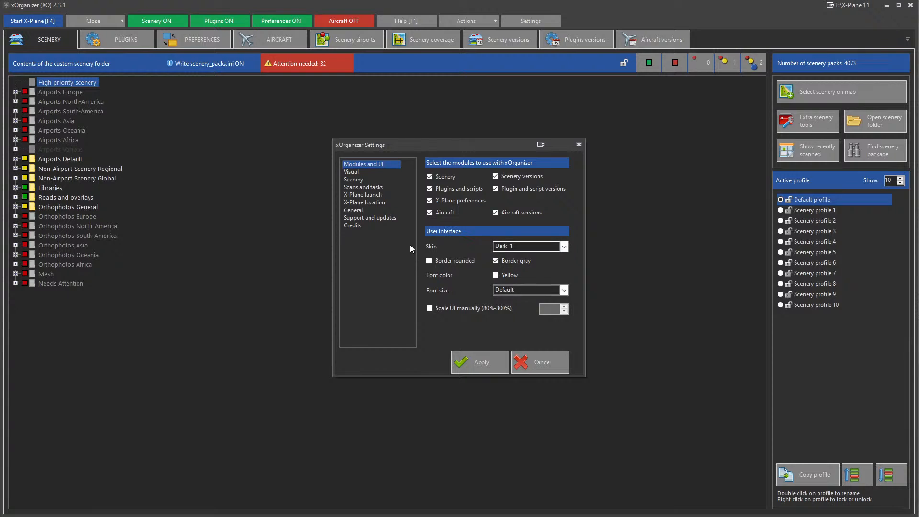
{"action": "left_click", "coordinate": [500, 246]}
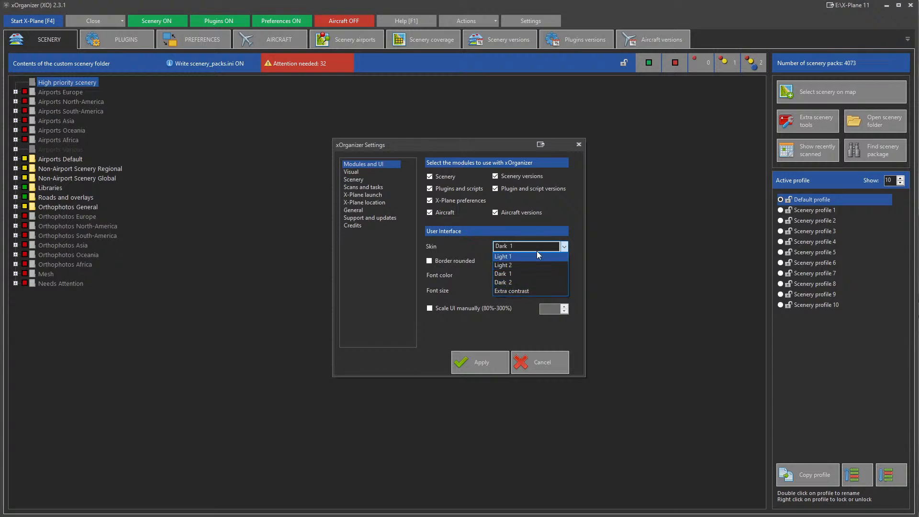
{"action": "left_click", "coordinate": [560, 213]}
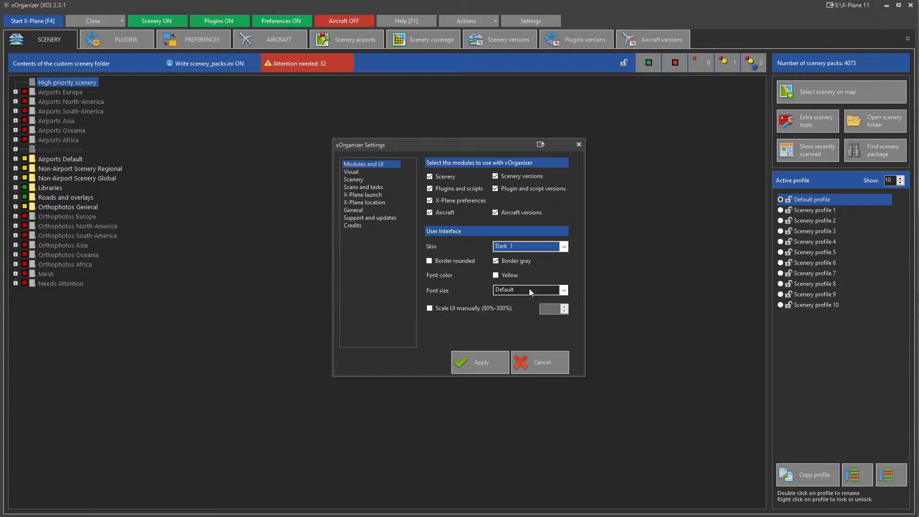
Step: Review the Visual, Scenery, X-Plane launch and X-Plane location settings, and close the settings without applying anything
{"action": "left_click", "coordinate": [352, 172]}
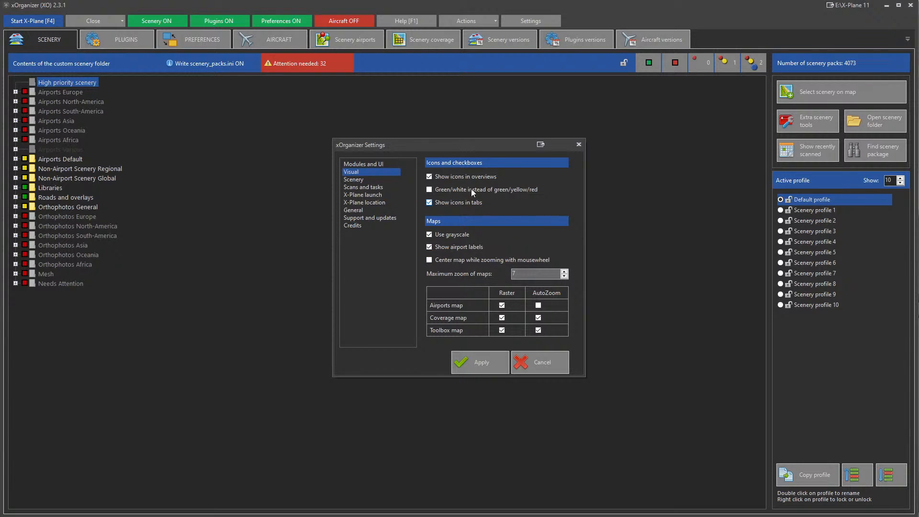
{"action": "left_click", "coordinate": [356, 180]}
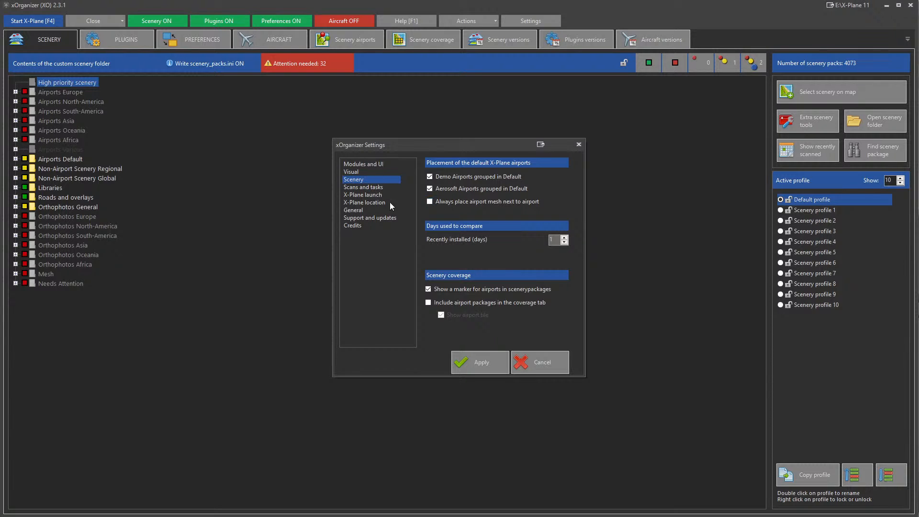
{"action": "left_click", "coordinate": [371, 195]}
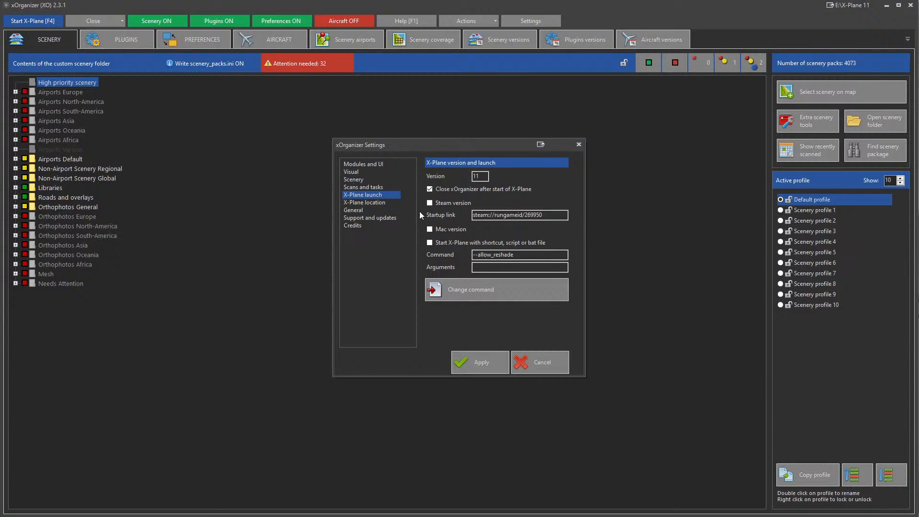
{"action": "left_click", "coordinate": [378, 202]}
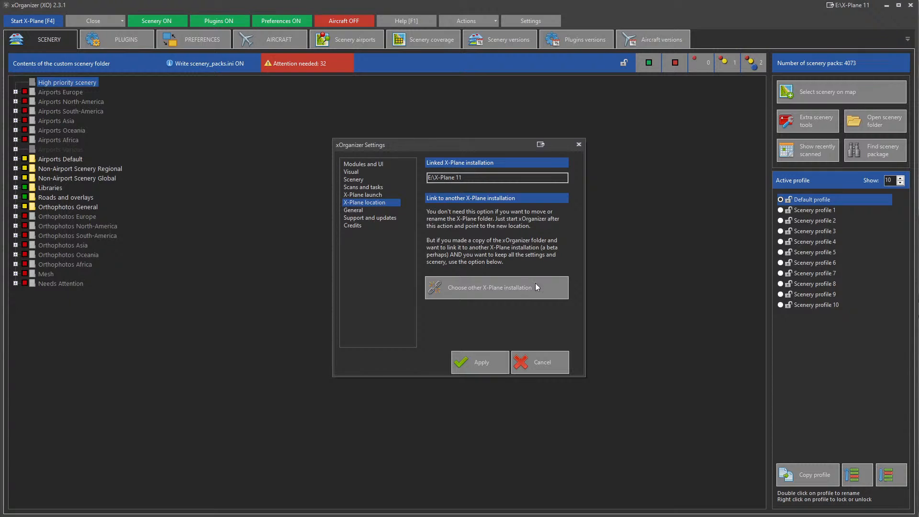
{"action": "left_click", "coordinate": [550, 360]}
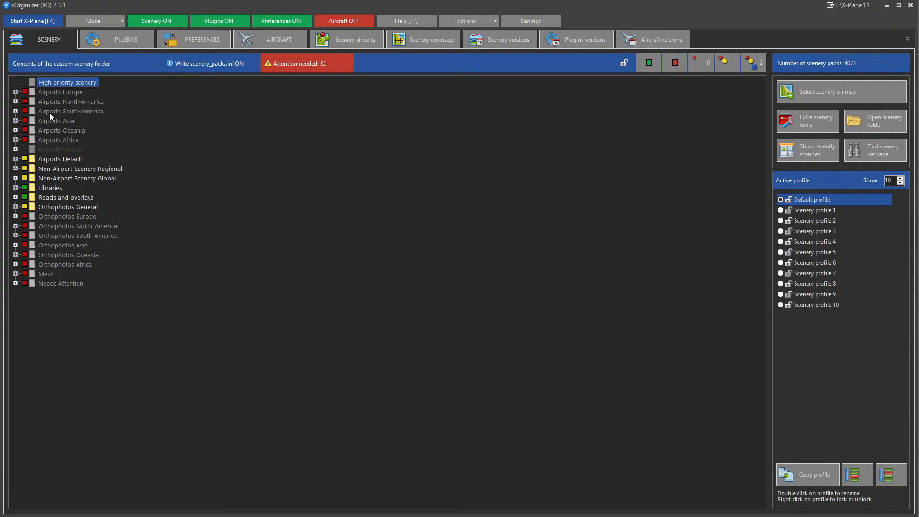
Step: Expand Airports Europe and its Finland group to inspect the EFHK Helsinki Airport 2020 package, and collapse Finland again
{"action": "left_click", "coordinate": [15, 92]}
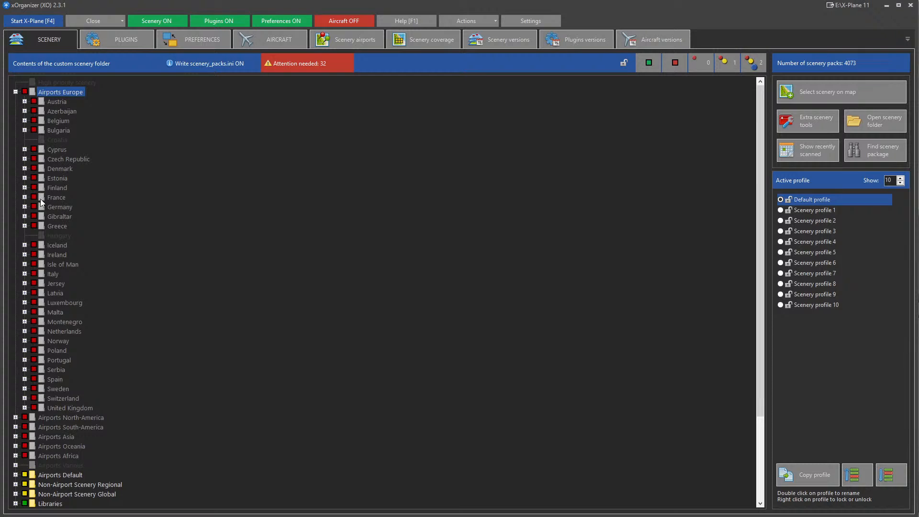
{"action": "left_click", "coordinate": [24, 188]}
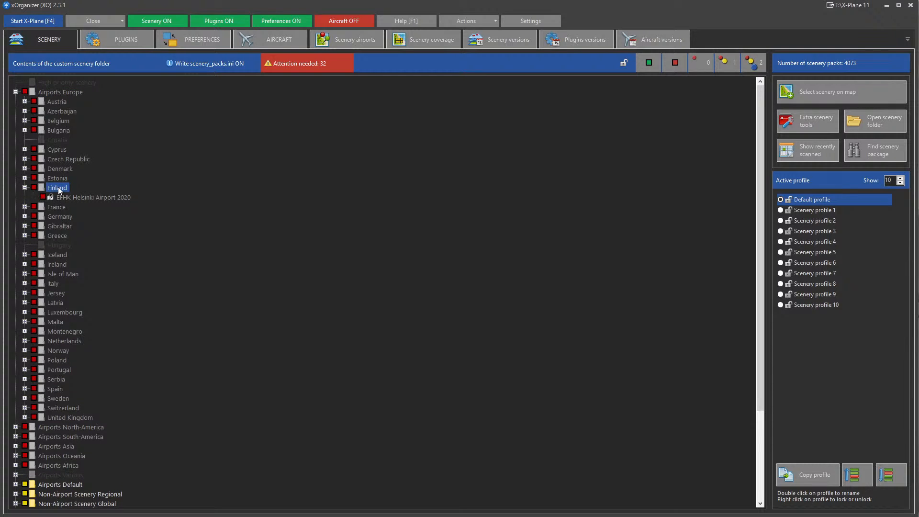
{"action": "left_click", "coordinate": [91, 197]}
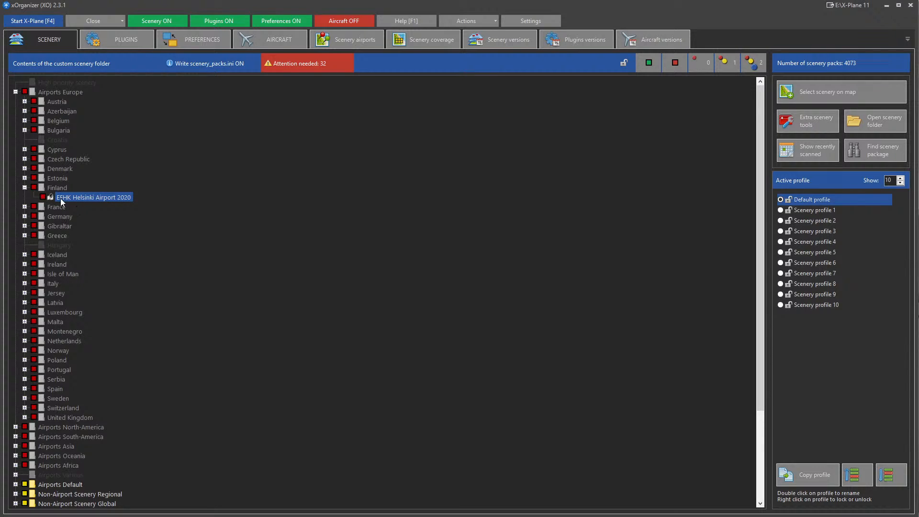
{"action": "left_click", "coordinate": [25, 188]}
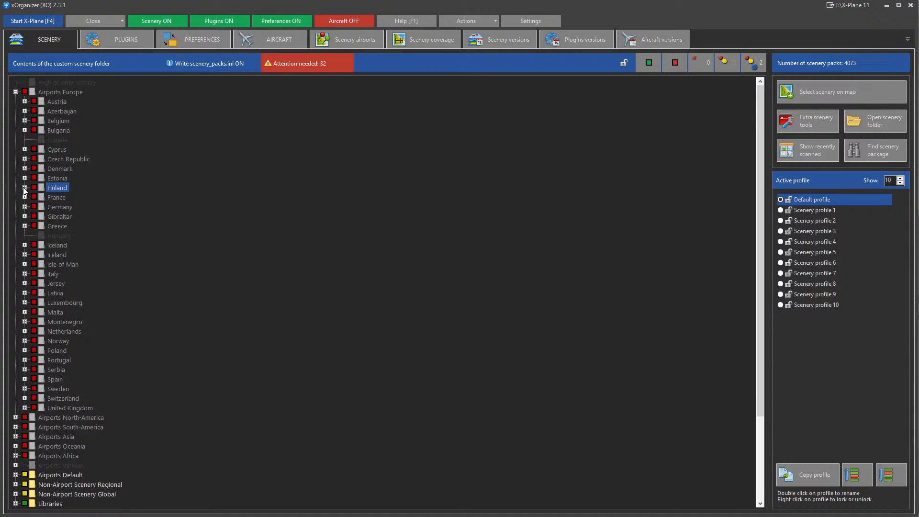
Step: Expand Airports North-America and inspect the scenery package under USA-New Jersey, and collapse that state again
{"action": "scroll", "coordinate": [98, 300], "scroll_direction": "down", "scroll_amount": 2}
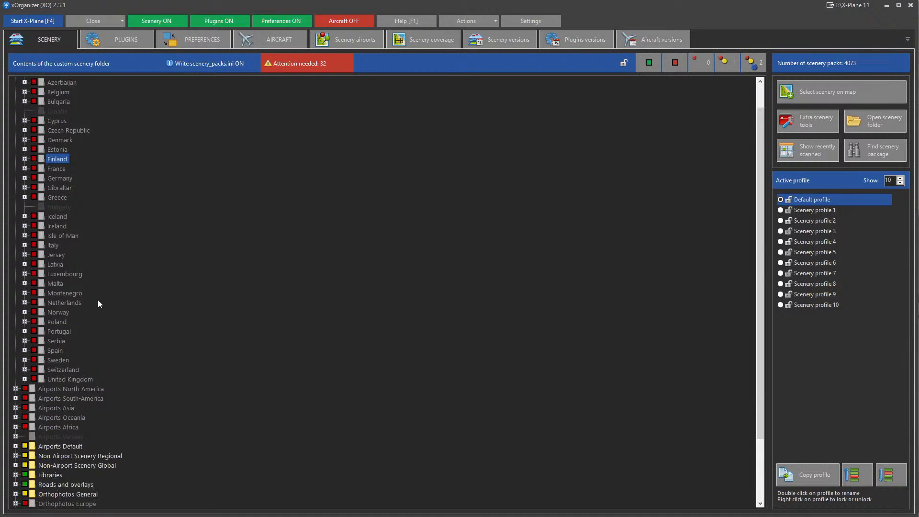
{"action": "left_click", "coordinate": [16, 360]}
{"action": "scroll", "coordinate": [63, 322], "scroll_direction": "down", "scroll_amount": 15}
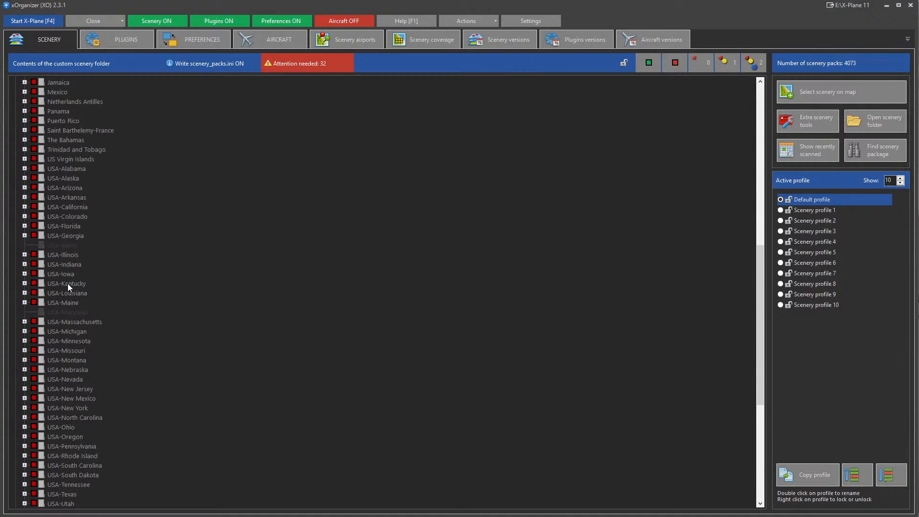
{"action": "left_click", "coordinate": [24, 331]}
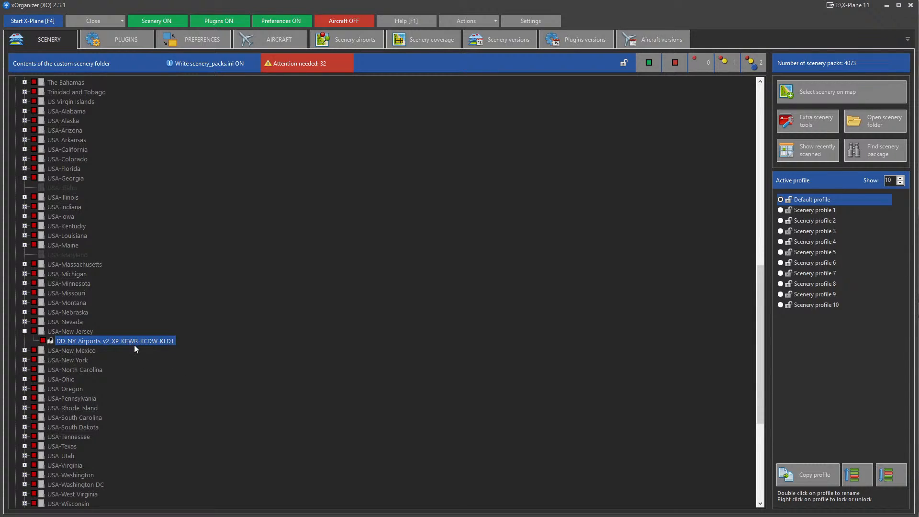
{"action": "left_click", "coordinate": [24, 331]}
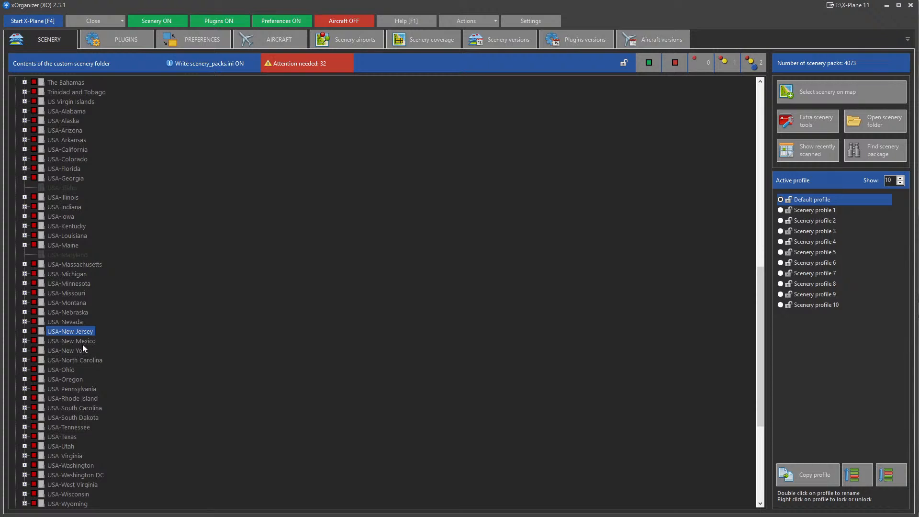
Step: Collapse the Airports Europe and Airports North-America groups in the scenery tree
{"action": "scroll", "coordinate": [82, 344], "scroll_direction": "up", "scroll_amount": 20}
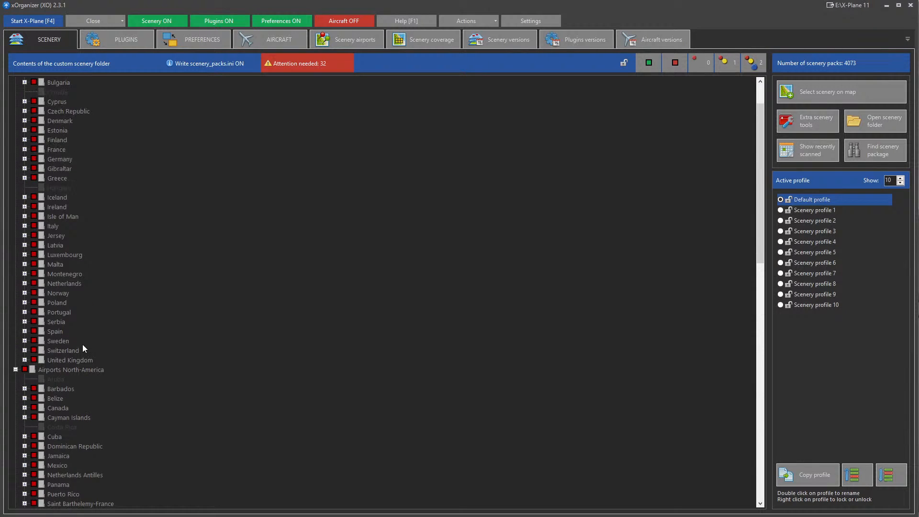
{"action": "scroll", "coordinate": [82, 343], "scroll_direction": "up", "scroll_amount": 2}
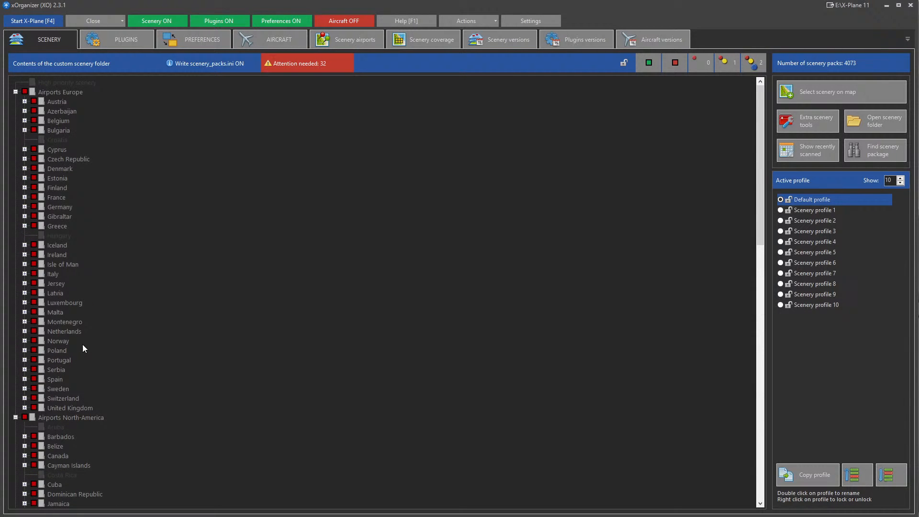
{"action": "left_click", "coordinate": [15, 91]}
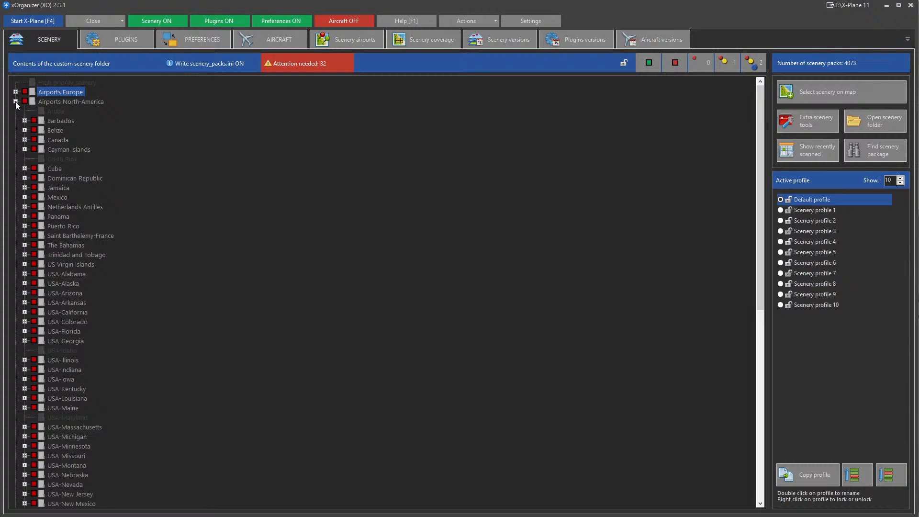
{"action": "left_click", "coordinate": [16, 102]}
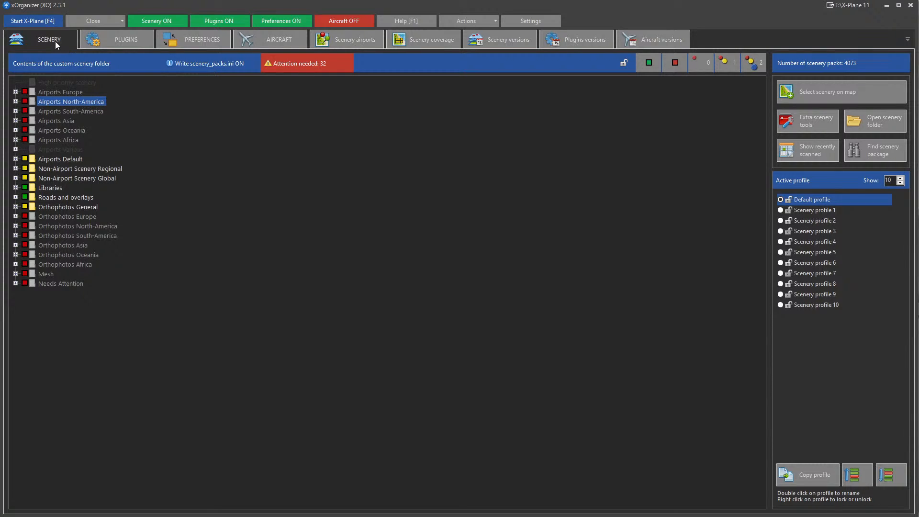
Step: Show the plugins overview and expand the General group down to its individual plugins
{"action": "left_click", "coordinate": [124, 39]}
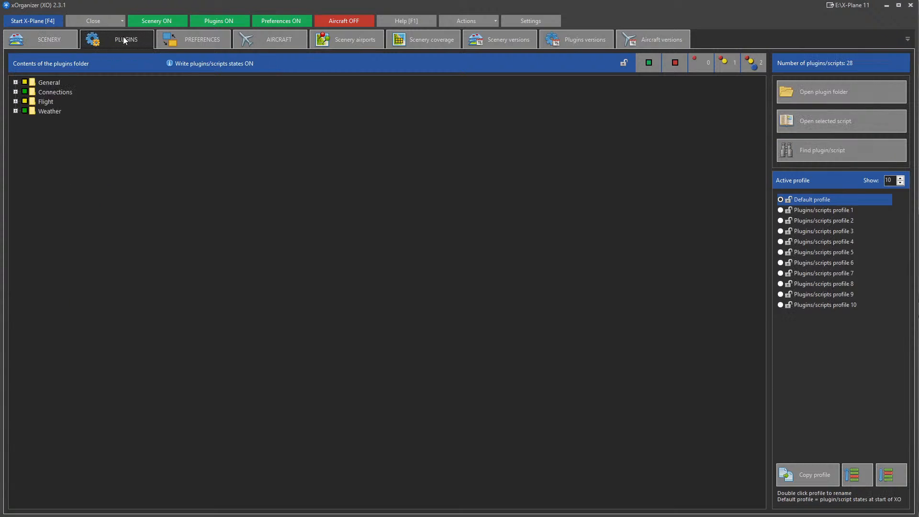
{"action": "left_click", "coordinate": [15, 82]}
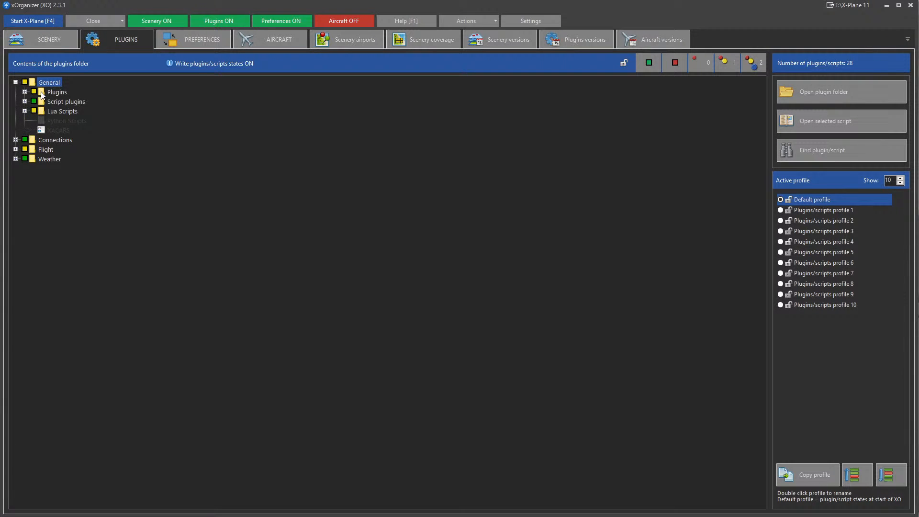
{"action": "left_click", "coordinate": [25, 90]}
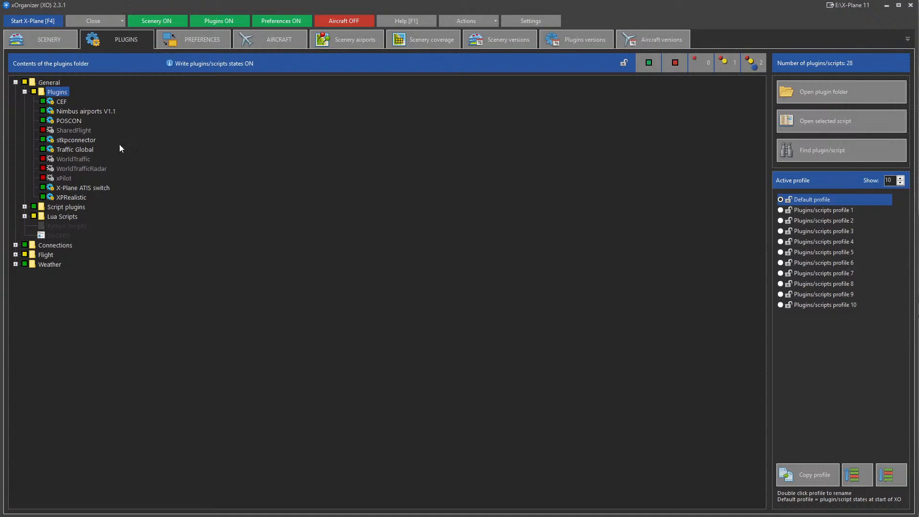
Step: Disable POSCON and enable xPilot, and return both plugins to their previous states
{"action": "left_click", "coordinate": [43, 120]}
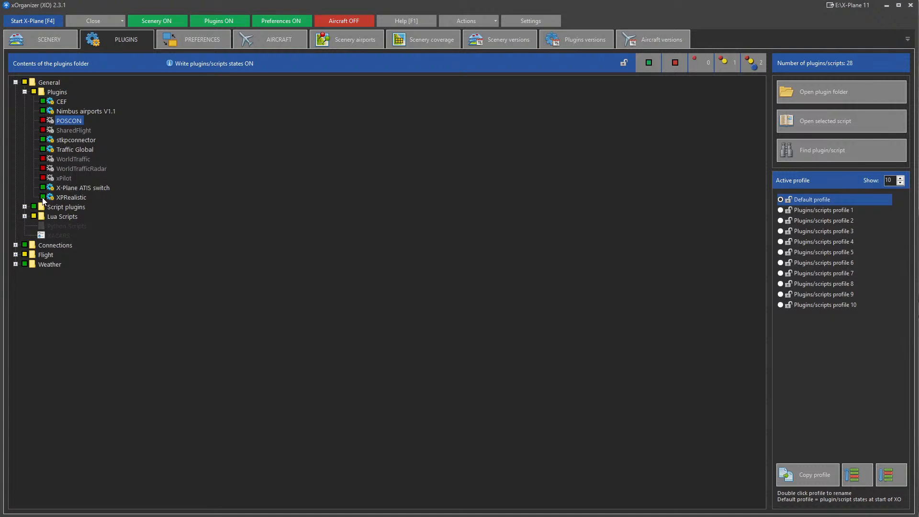
{"action": "left_click", "coordinate": [42, 178]}
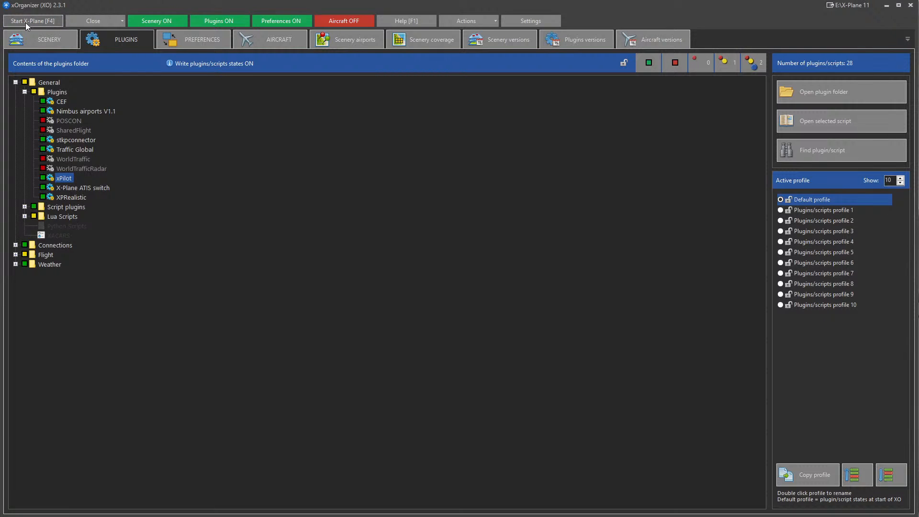
{"action": "mouse_move", "coordinate": [157, 191]}
{"action": "left_click", "coordinate": [44, 178]}
{"action": "left_click", "coordinate": [43, 120]}
Step: Enable WorldTraffic and WorldTrafficRadar in place of Traffic Global, and return all three plugins to their previous states
{"action": "left_click", "coordinate": [43, 159]}
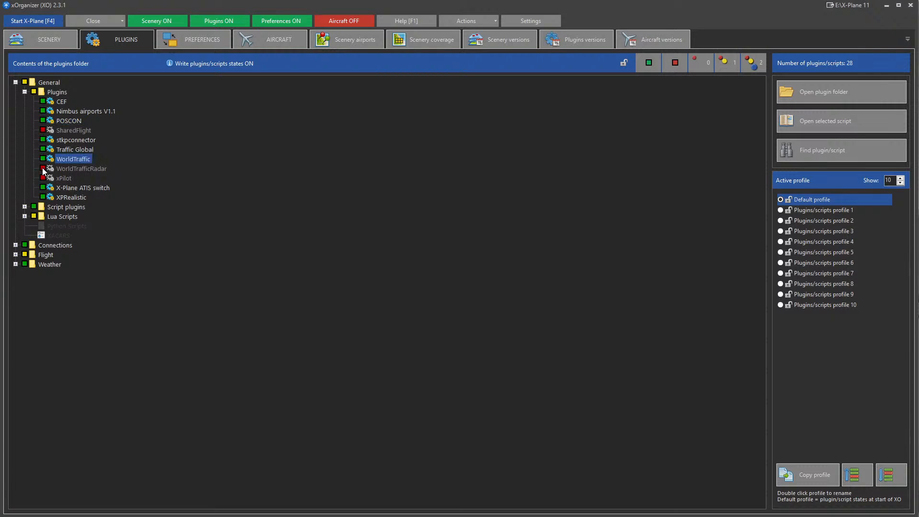
{"action": "left_click", "coordinate": [43, 169]}
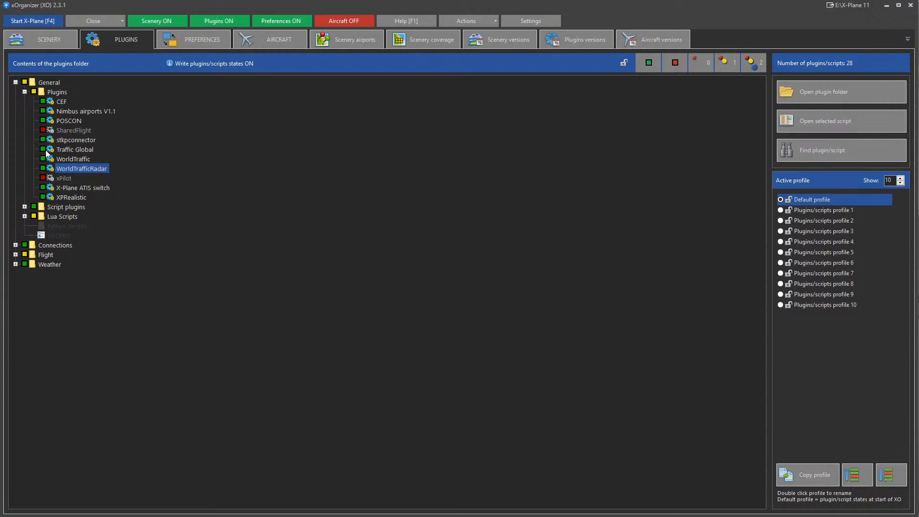
{"action": "left_click", "coordinate": [43, 149]}
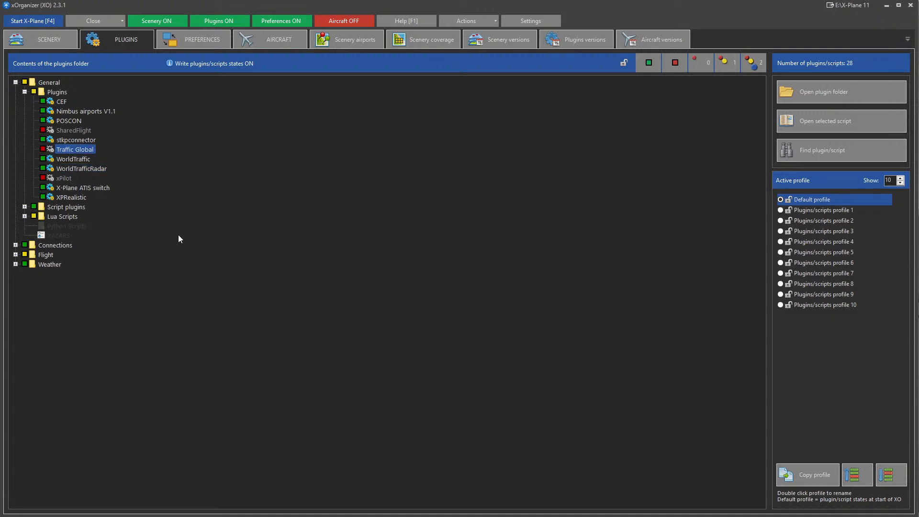
{"action": "left_click", "coordinate": [42, 149]}
{"action": "left_click", "coordinate": [42, 159]}
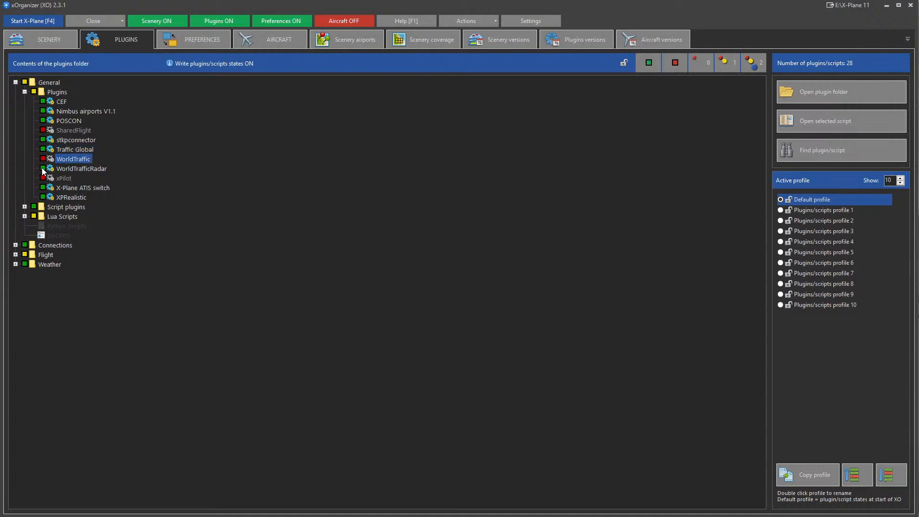
{"action": "left_click", "coordinate": [43, 168]}
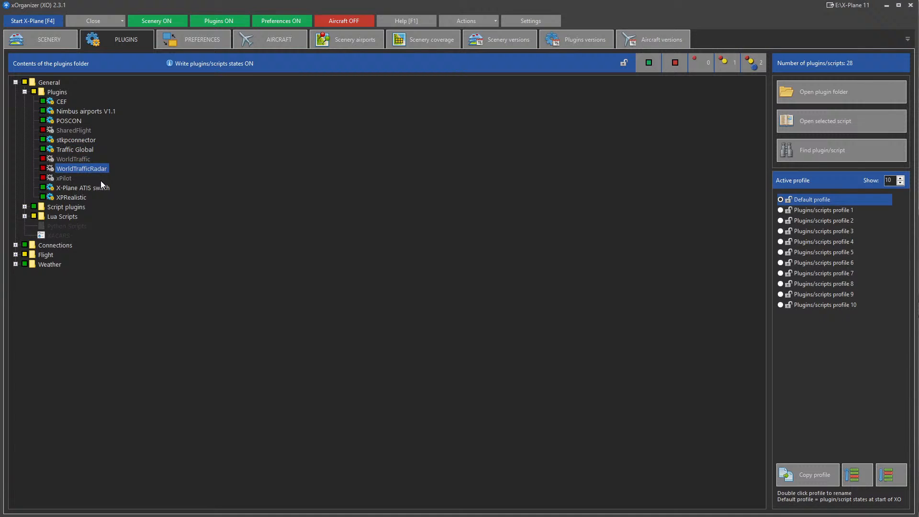
Step: Collapse the Plugins group, expand the Script plugins and Lua Scripts groups, and disable the FlyAgi_Tweak_Utility script
{"action": "left_click", "coordinate": [25, 92]}
{"action": "left_click", "coordinate": [25, 101]}
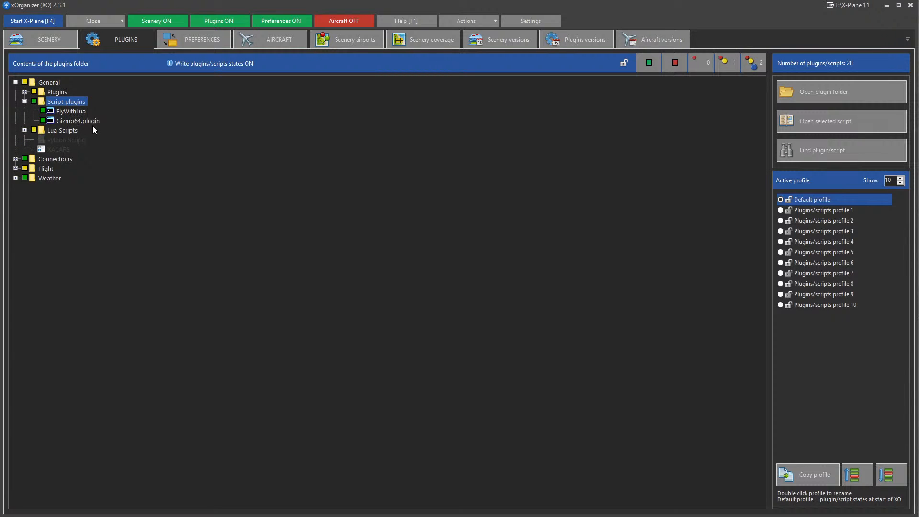
{"action": "left_click", "coordinate": [24, 130]}
{"action": "left_click", "coordinate": [63, 131]}
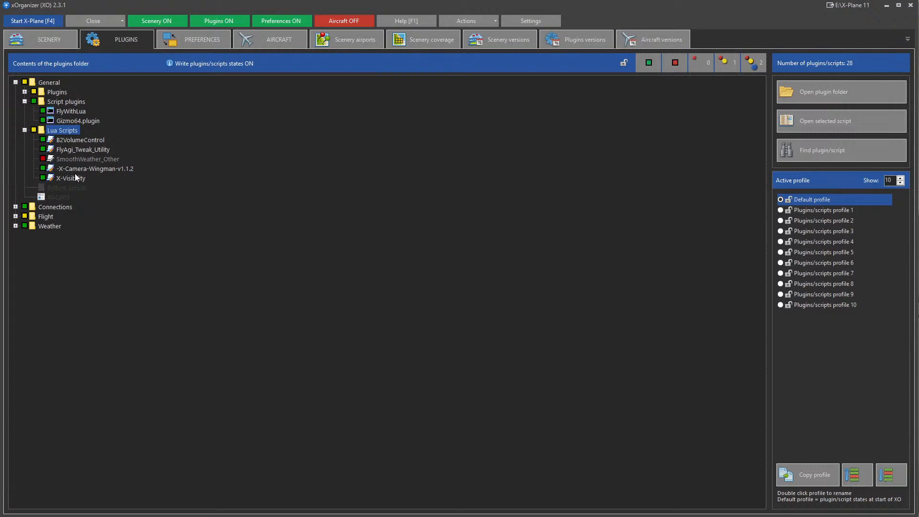
{"action": "left_click", "coordinate": [43, 178]}
{"action": "left_click", "coordinate": [42, 149]}
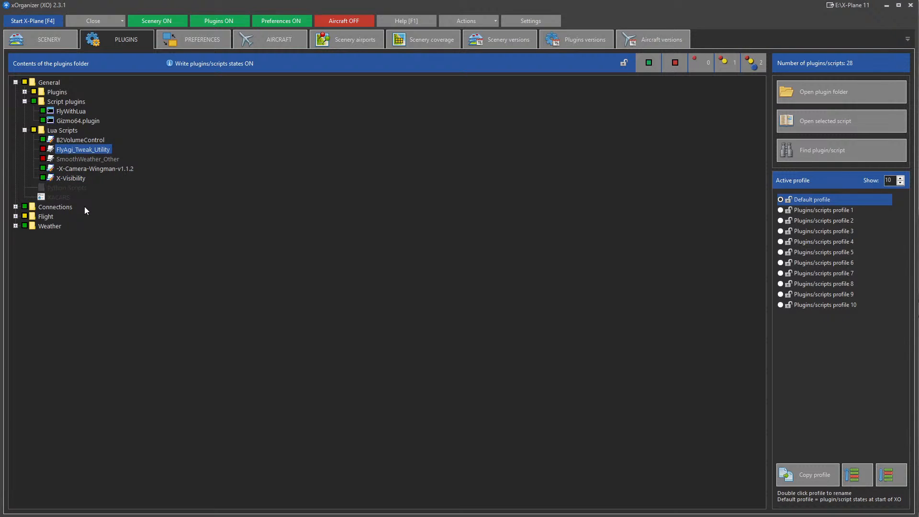
Step: Expand the Weather group, select its ActiveSky folder, and collapse the group again
{"action": "double_click", "coordinate": [48, 226]}
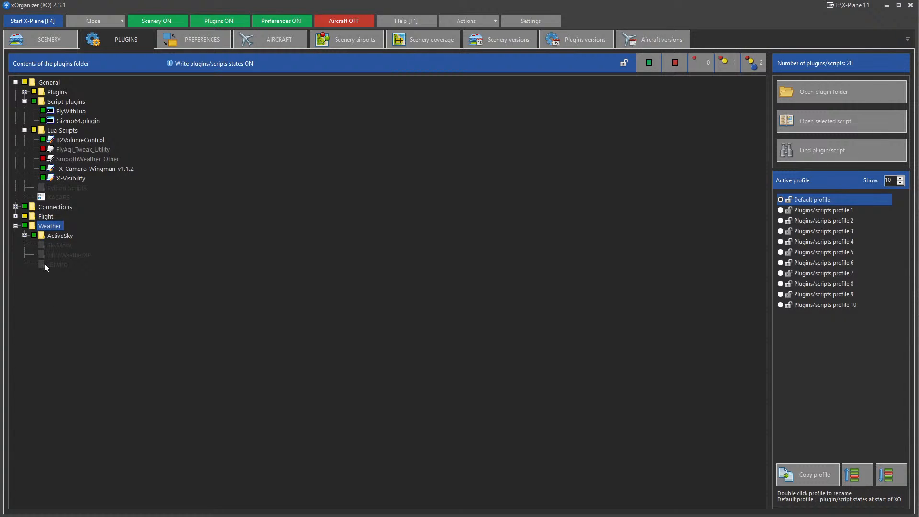
{"action": "left_click", "coordinate": [33, 235]}
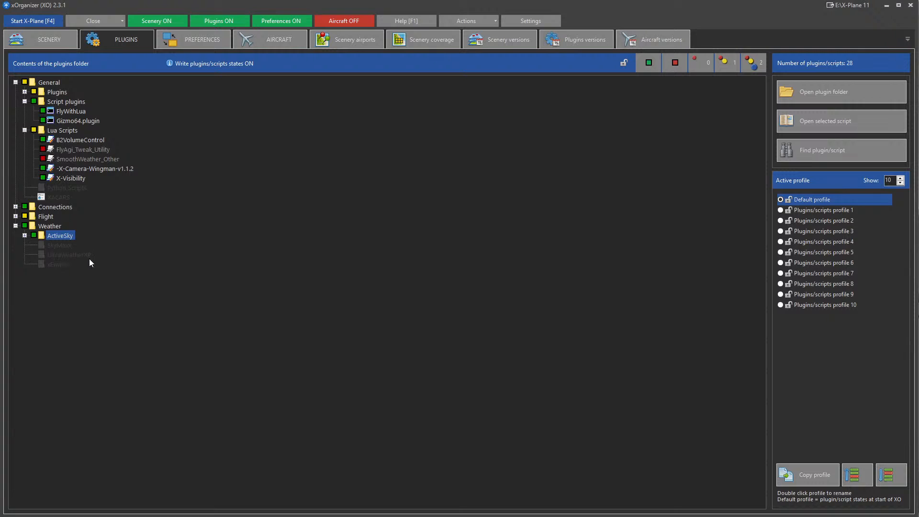
{"action": "left_click", "coordinate": [16, 226]}
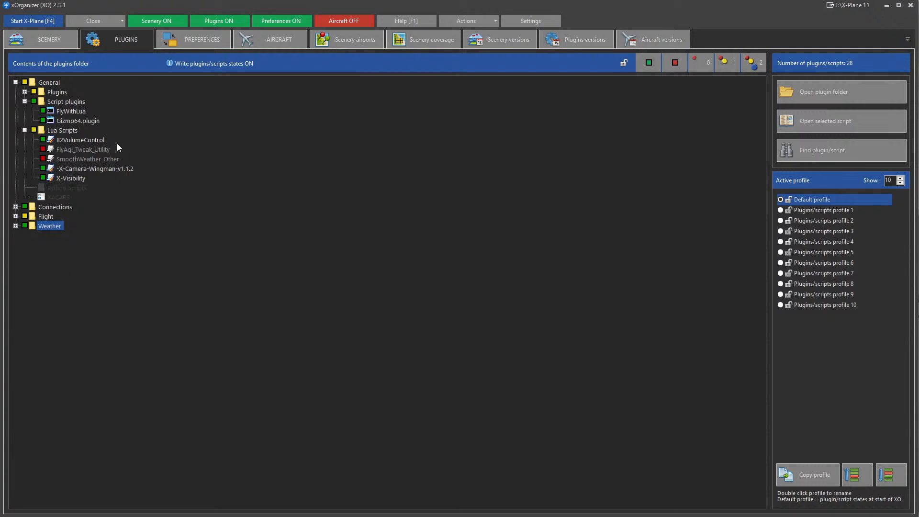
Step: View the Data plugins inside the Connections group, and collapse the Connections, Lua Scripts and Script plugins groups
{"action": "left_click", "coordinate": [24, 130]}
{"action": "left_click", "coordinate": [16, 158]}
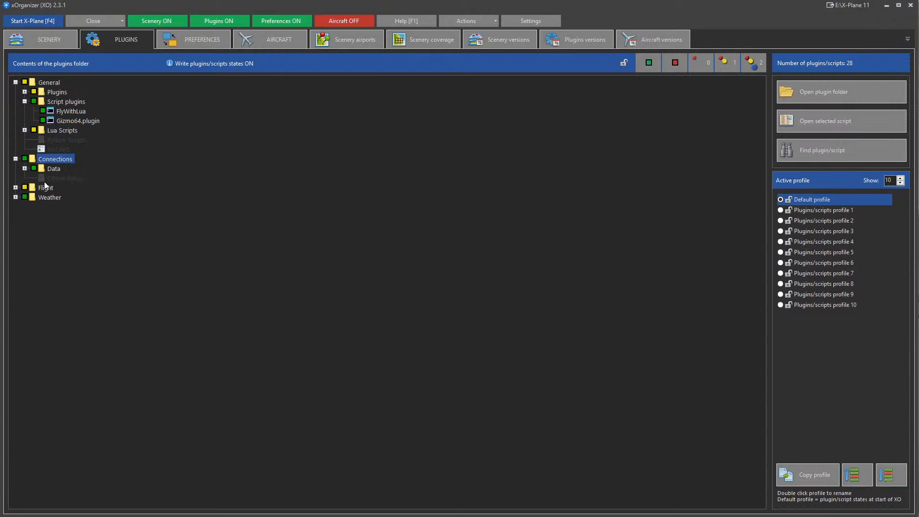
{"action": "left_click", "coordinate": [25, 168]}
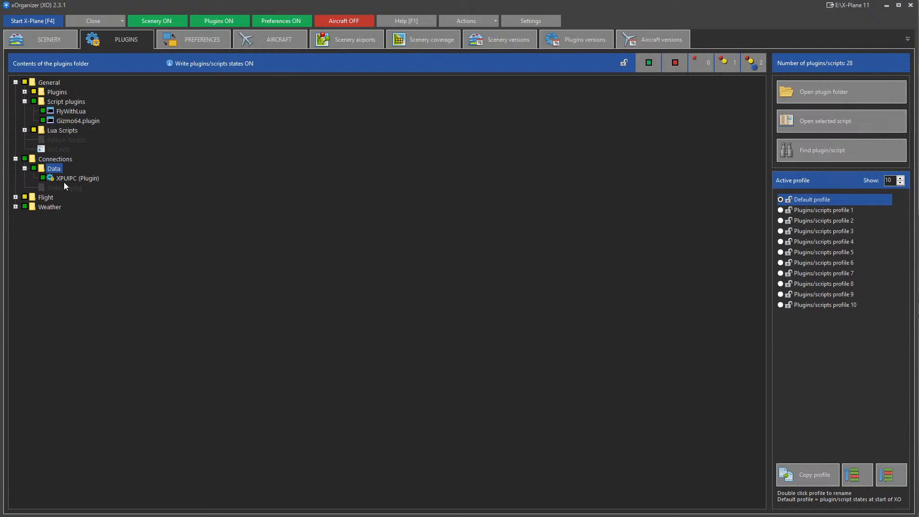
{"action": "left_click", "coordinate": [24, 169]}
{"action": "left_click", "coordinate": [15, 159]}
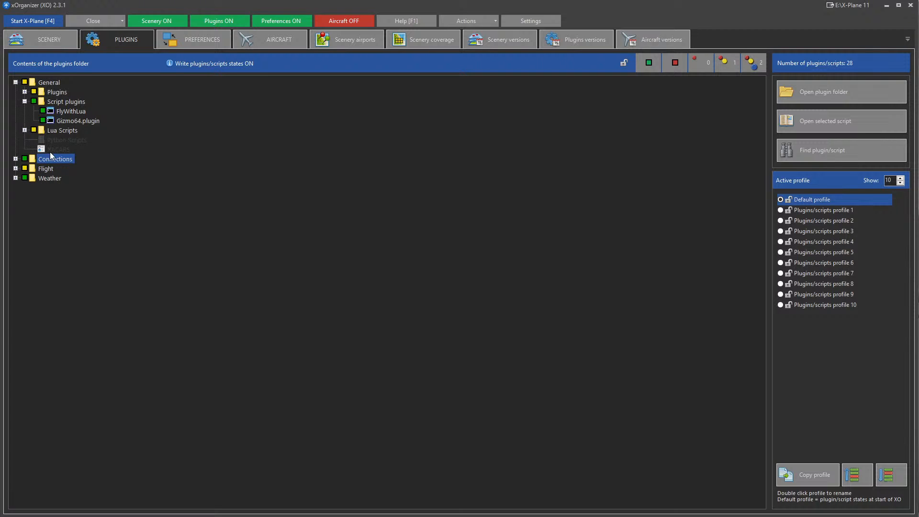
{"action": "left_click", "coordinate": [25, 101]}
{"action": "left_click", "coordinate": [46, 102]}
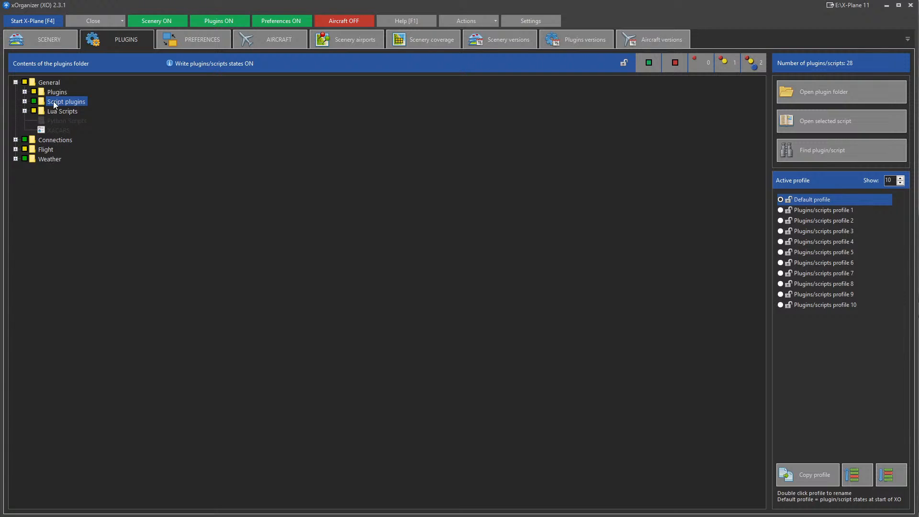
Step: Show the overview of stored X-Plane preferences files and read the hint about preferences profiles
{"action": "left_click", "coordinate": [188, 40]}
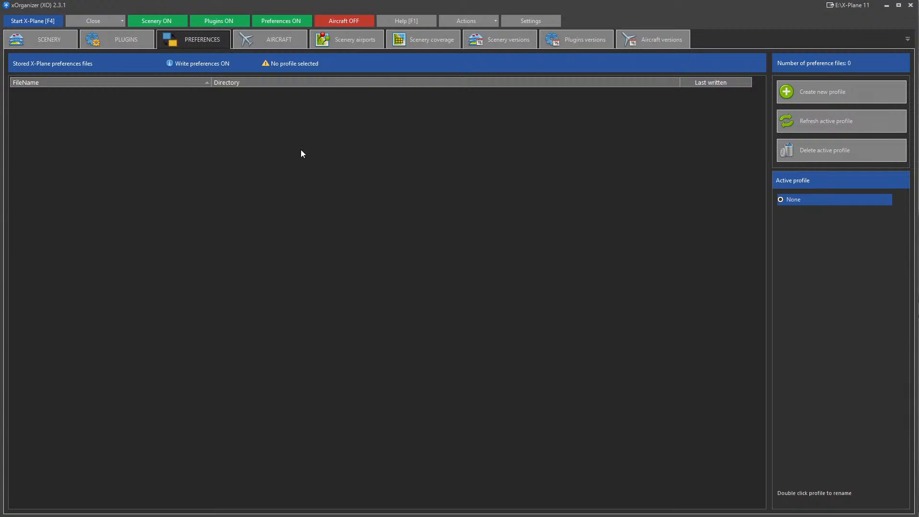
{"action": "left_click", "coordinate": [35, 22]}
{"action": "mouse_move", "coordinate": [19, 112]}
{"action": "mouse_move", "coordinate": [93, 104]}
{"action": "mouse_move", "coordinate": [214, 167]}
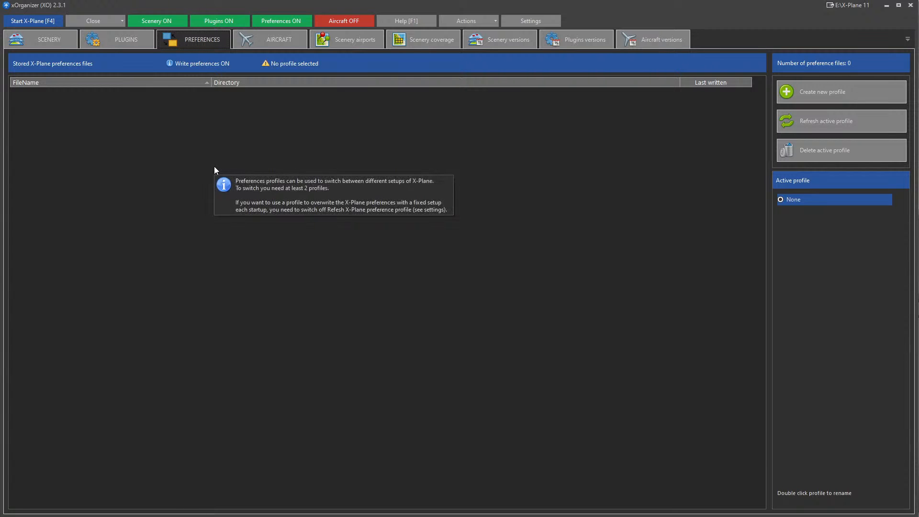
Step: Show the aircraft overview, view the United airliner image from the X-Plane forum in Chrome, and return to xOrganizer
{"action": "left_click", "coordinate": [262, 42]}
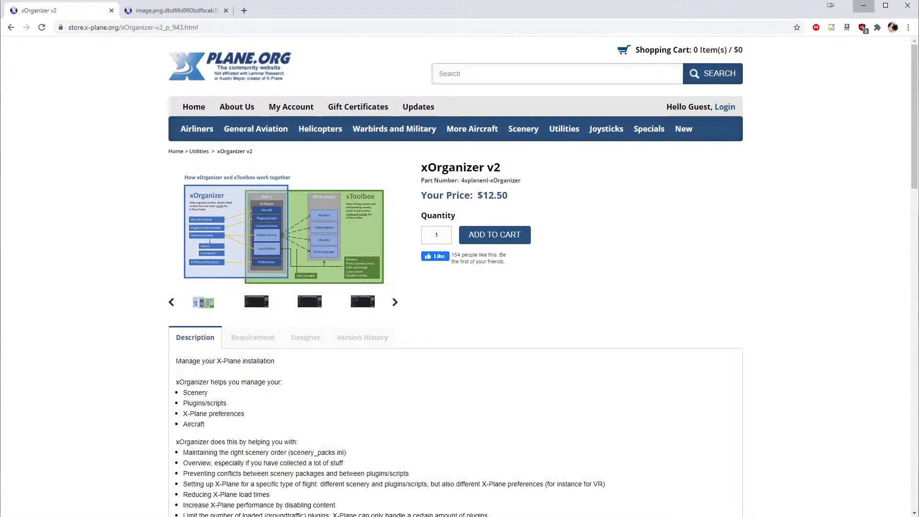
{"action": "mouse_move", "coordinate": [234, 117]}
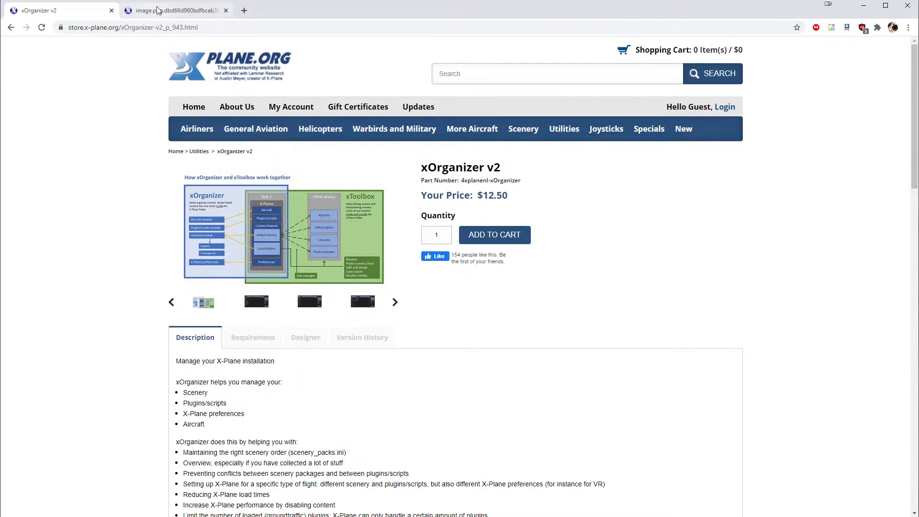
{"action": "left_click", "coordinate": [173, 12]}
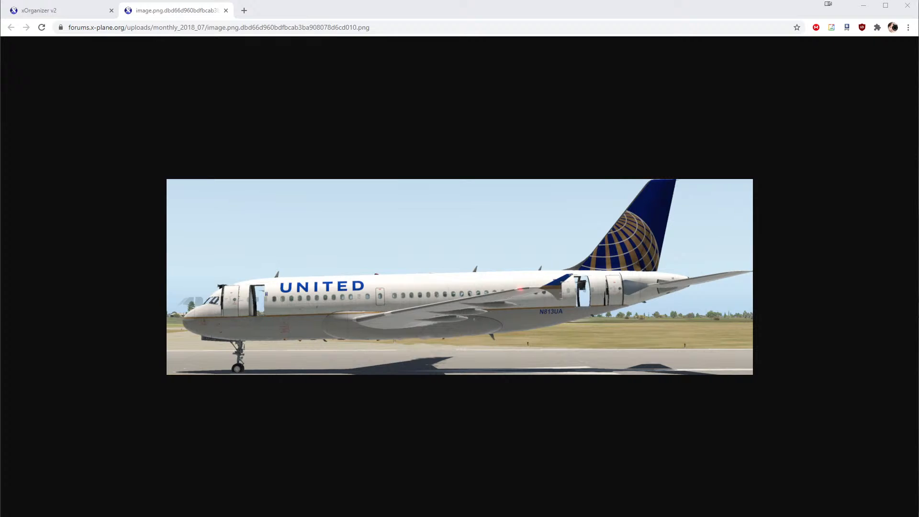
{"action": "key", "text": "alt+Tab"}
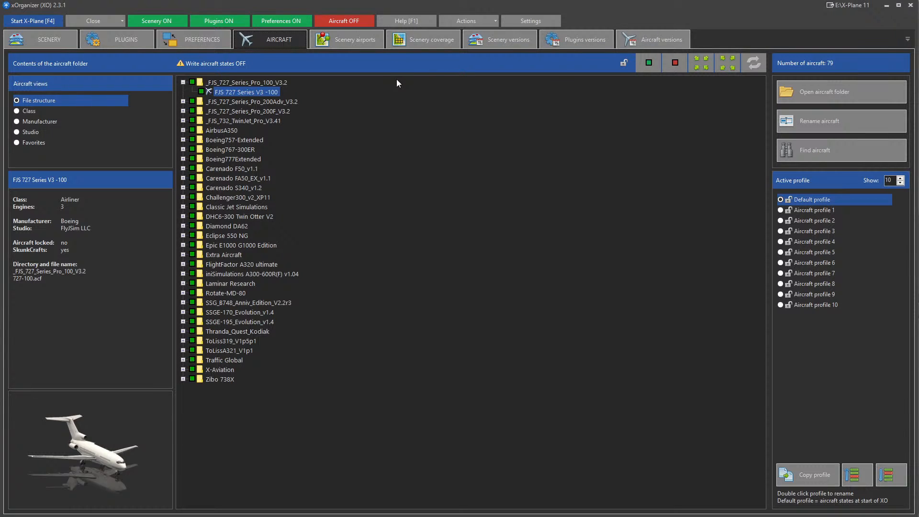
Step: Show the airports included in the custom scenery, check the scenery tree, and return to the airports list
{"action": "left_click", "coordinate": [358, 39]}
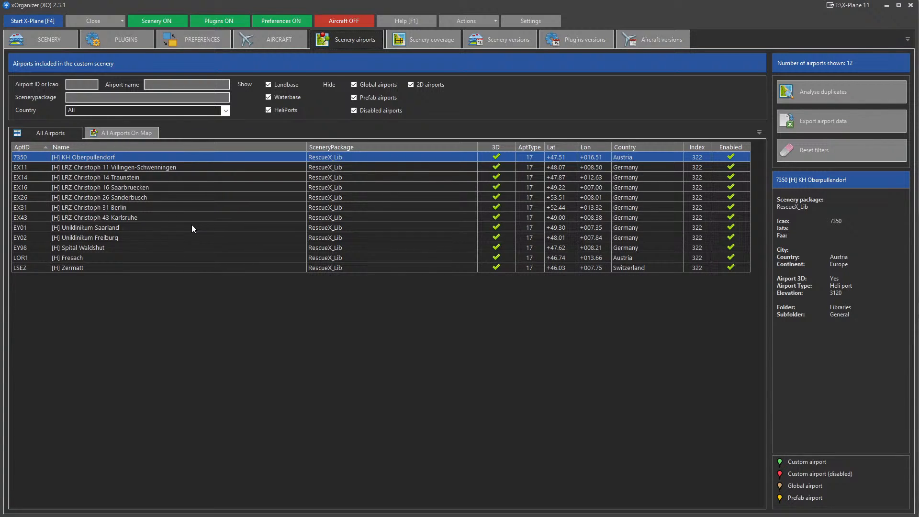
{"action": "left_click", "coordinate": [49, 37]}
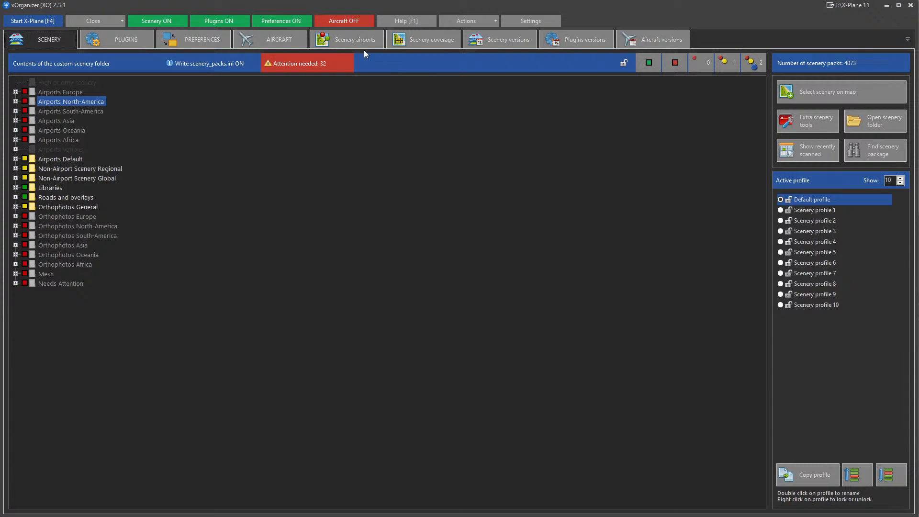
{"action": "left_click", "coordinate": [354, 41]}
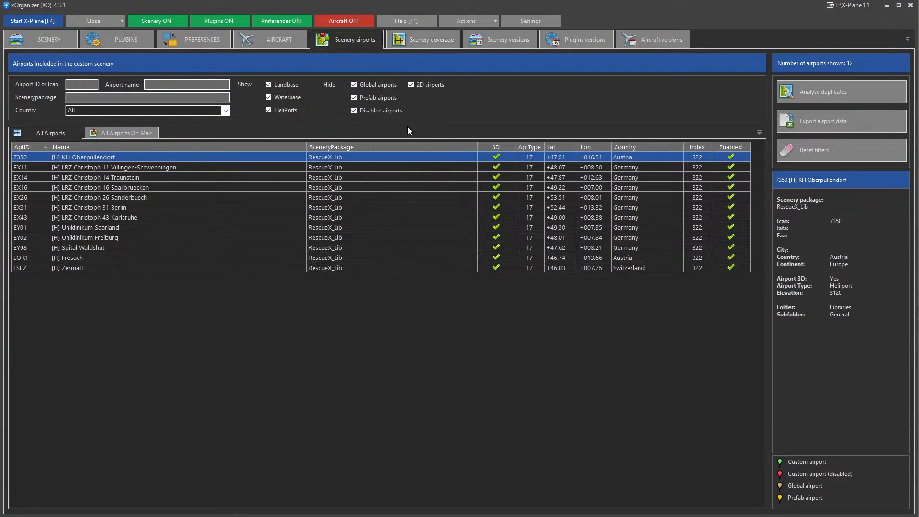
Step: Open the scenery coverage map and display the tiles of the Orthophotos Europe group on it
{"action": "left_click", "coordinate": [410, 40]}
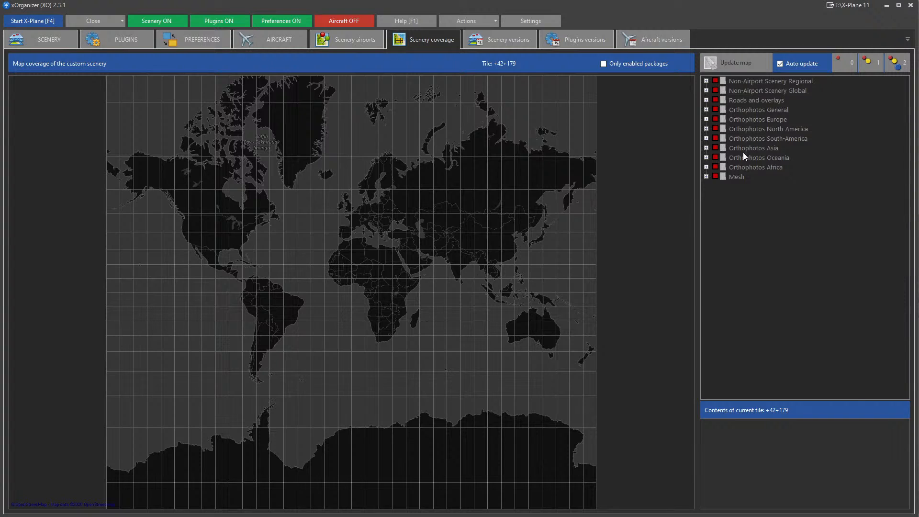
{"action": "mouse_move", "coordinate": [742, 184]}
{"action": "left_click", "coordinate": [714, 119]}
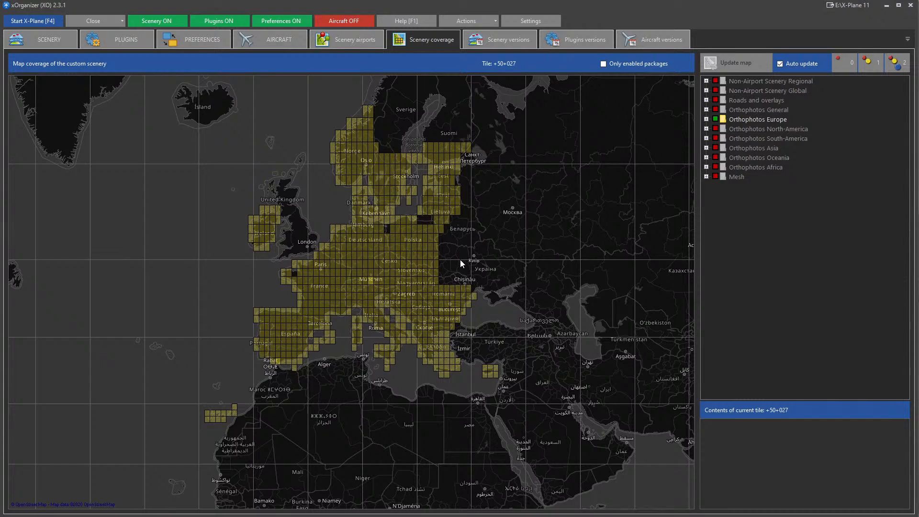
Step: Examine the orthophoto tiles across western and central Europe and around the Canary Islands for coverage and missing tiles
{"action": "scroll", "coordinate": [461, 259], "scroll_direction": "up", "scroll_amount": 1}
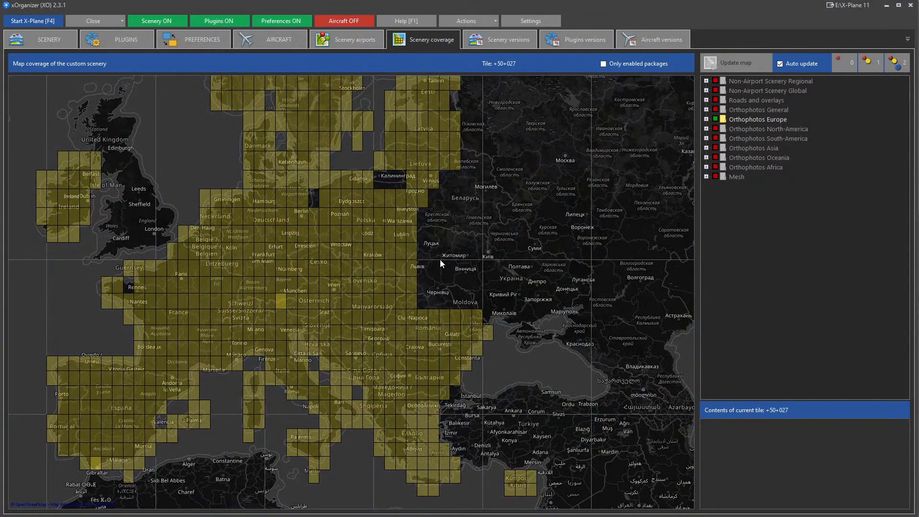
{"action": "scroll", "coordinate": [237, 267], "scroll_direction": "up", "scroll_amount": 1}
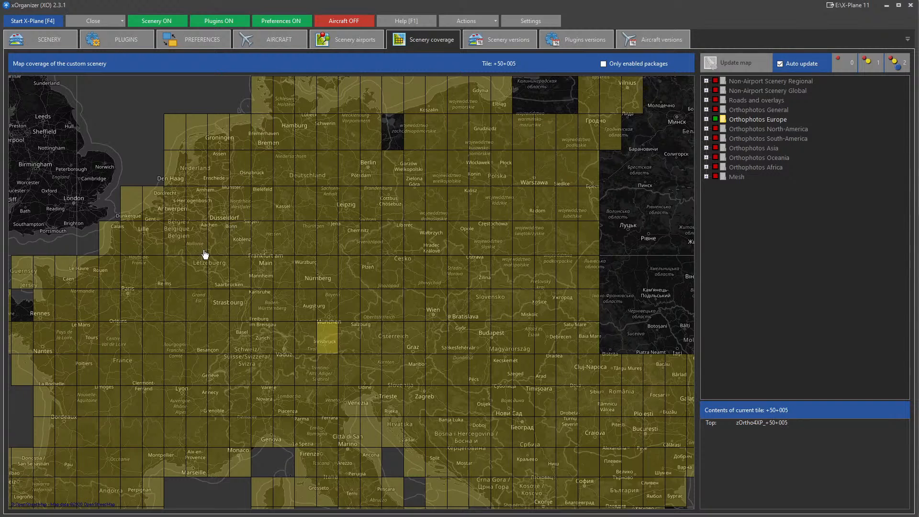
{"action": "left_click_drag", "start_coordinate": [158, 215], "coordinate": [375, 233]}
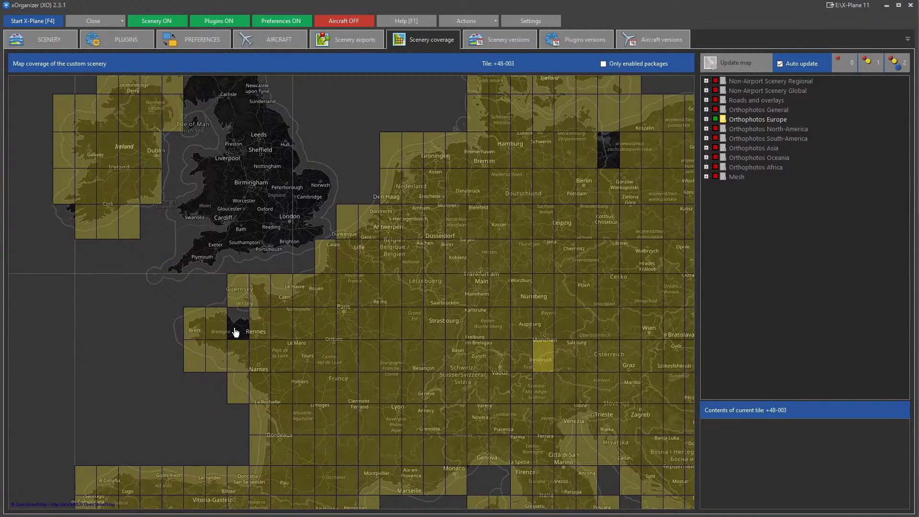
{"action": "left_click_drag", "start_coordinate": [505, 228], "coordinate": [362, 322]}
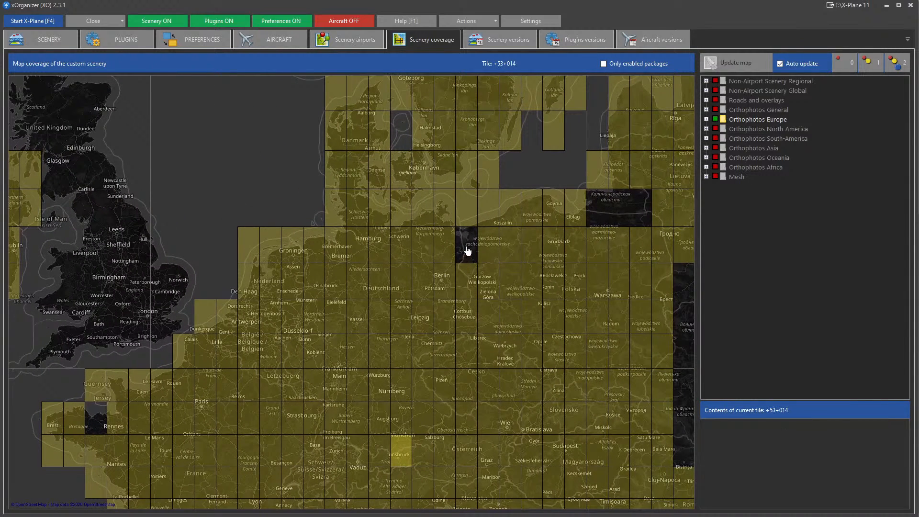
{"action": "left_click_drag", "start_coordinate": [340, 355], "coordinate": [382, 325]}
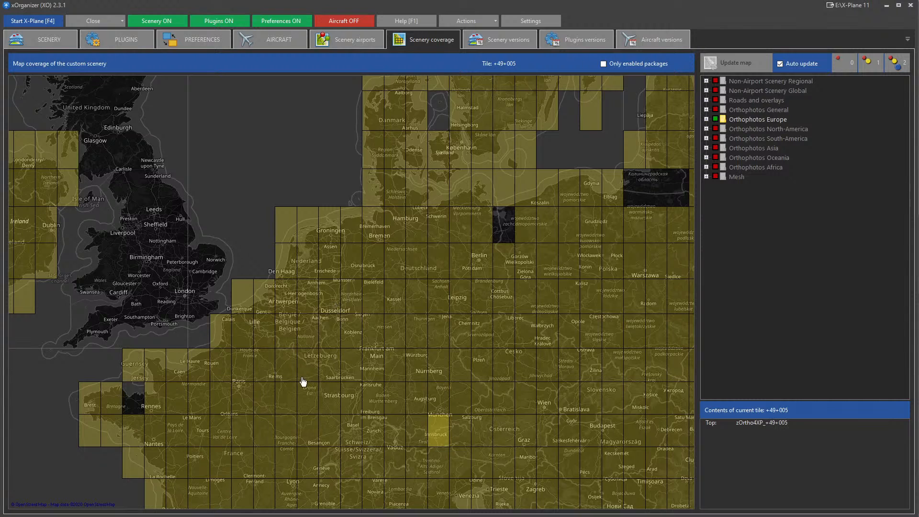
{"action": "scroll", "coordinate": [371, 351], "scroll_direction": "down", "scroll_amount": 4}
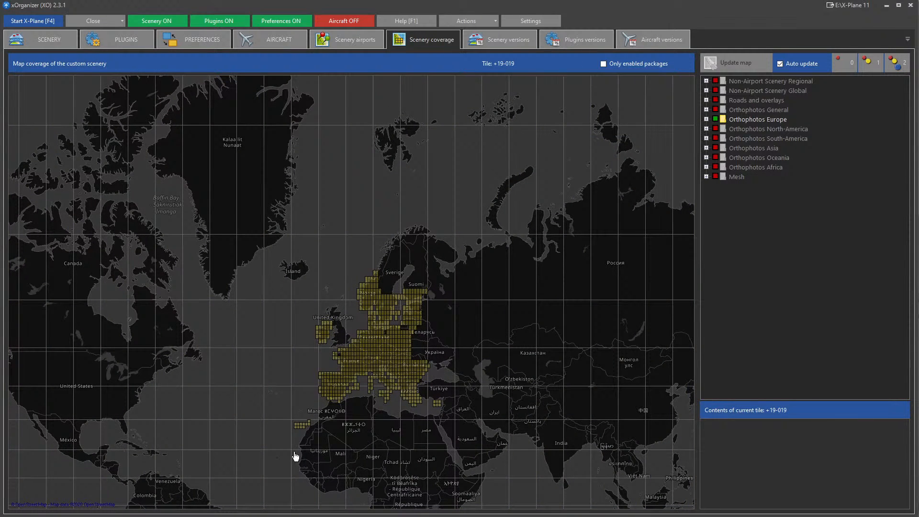
{"action": "scroll", "coordinate": [295, 454], "scroll_direction": "up", "scroll_amount": 4}
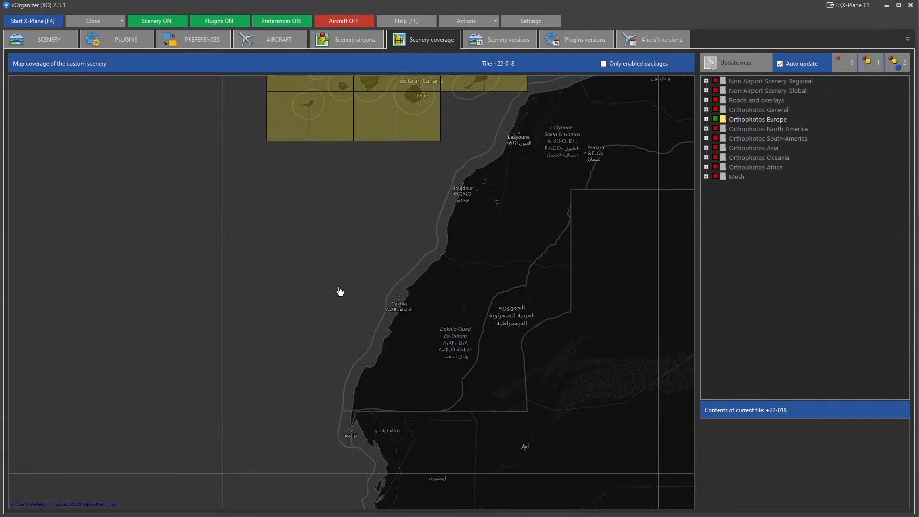
{"action": "left_click_drag", "start_coordinate": [343, 218], "coordinate": [271, 435]}
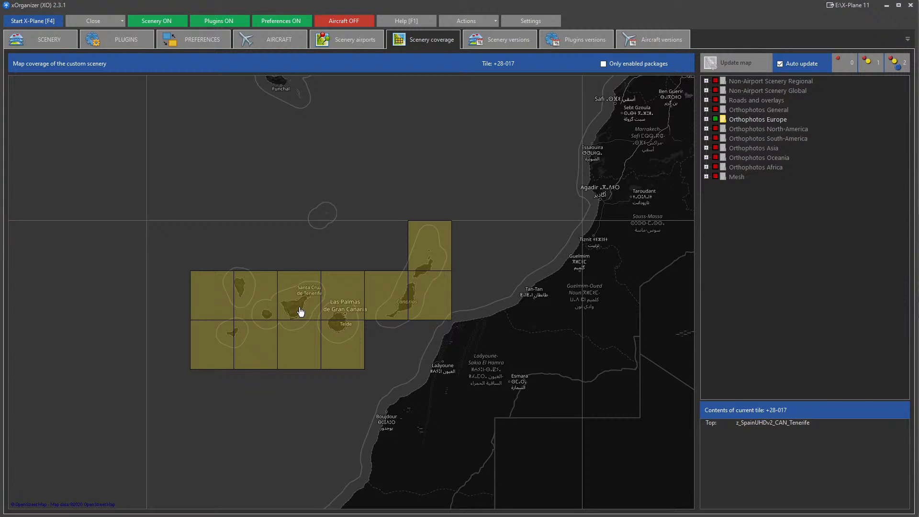
{"action": "scroll", "coordinate": [301, 285], "scroll_direction": "down", "scroll_amount": 3}
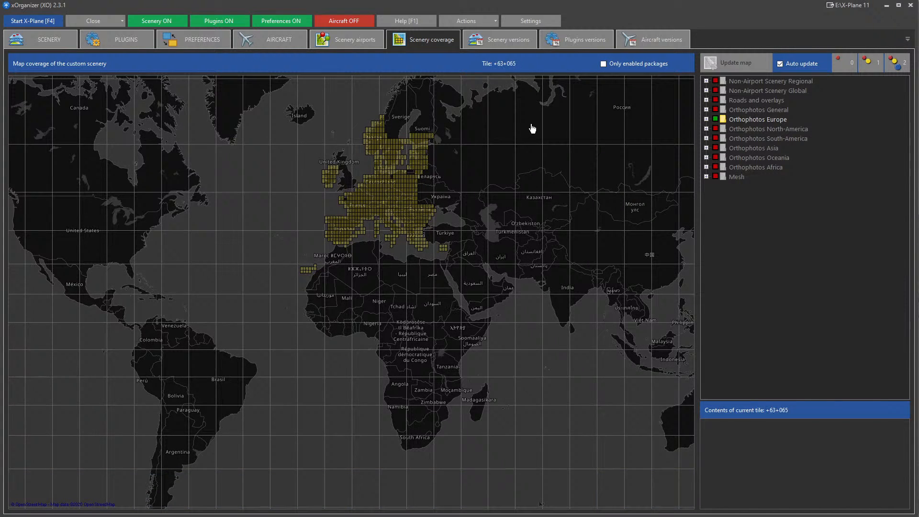
Step: Add the Orthophotos North-America group to the coverage map and inspect its tiles over the United States
{"action": "left_click", "coordinate": [714, 130]}
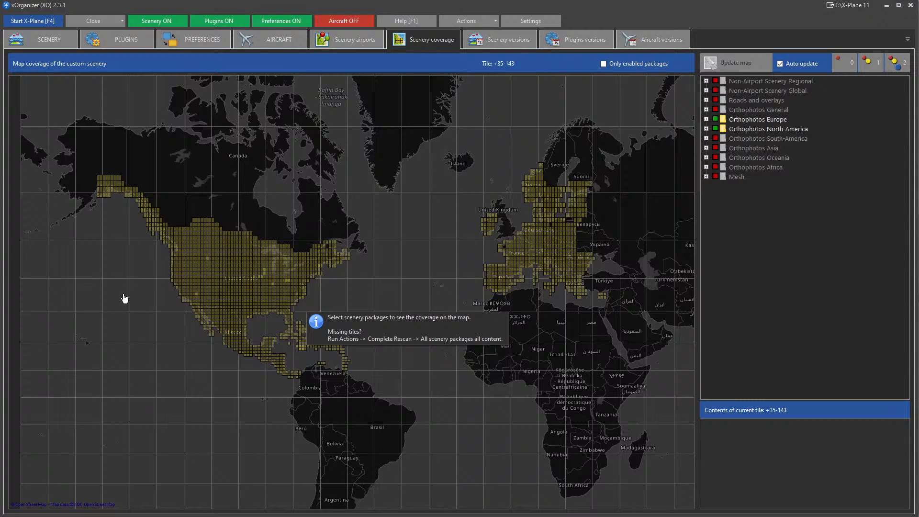
{"action": "scroll", "coordinate": [132, 286], "scroll_direction": "up", "scroll_amount": 1}
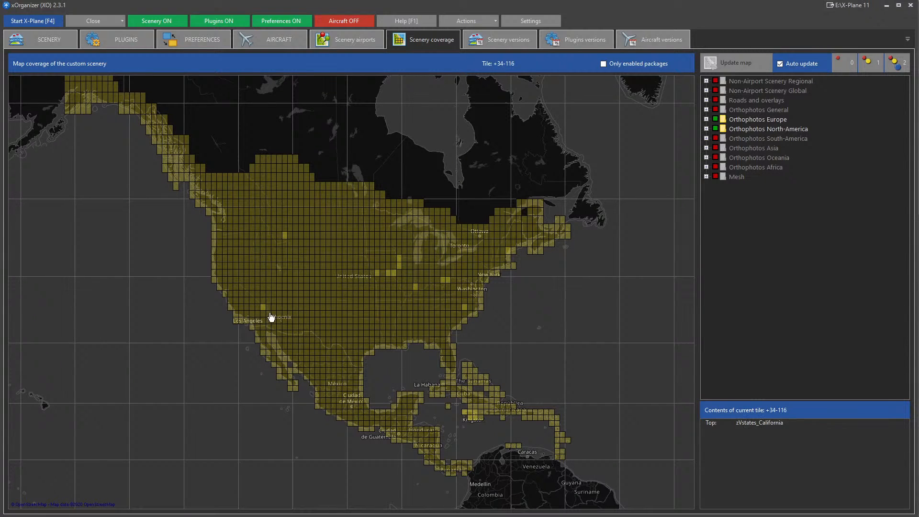
{"action": "scroll", "coordinate": [360, 306], "scroll_direction": "up", "scroll_amount": 1}
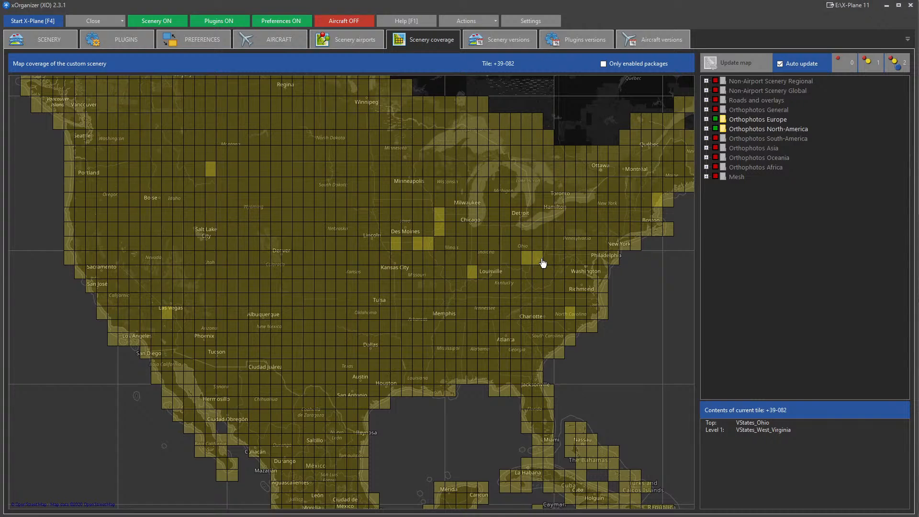
{"action": "scroll", "coordinate": [348, 278], "scroll_direction": "down", "scroll_amount": 1}
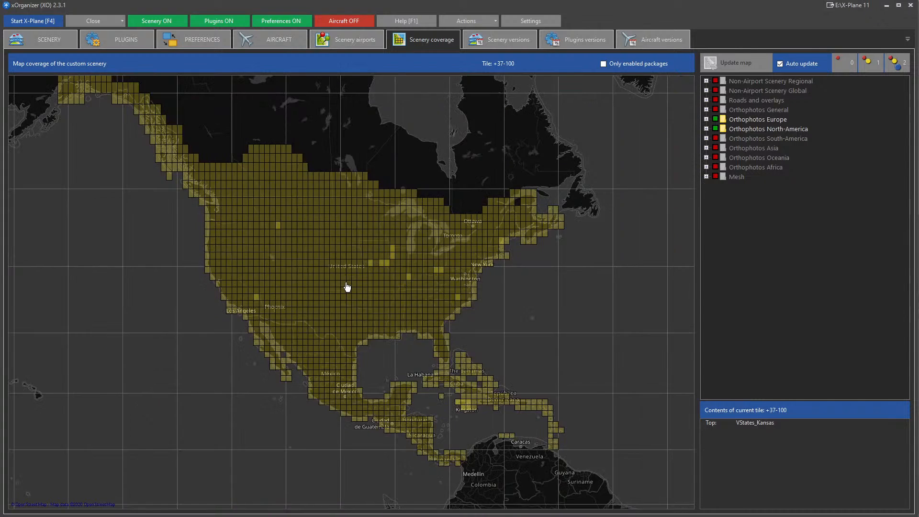
{"action": "scroll", "coordinate": [363, 284], "scroll_direction": "down", "scroll_amount": 2}
{"action": "scroll", "coordinate": [404, 283], "scroll_direction": "up", "scroll_amount": 1}
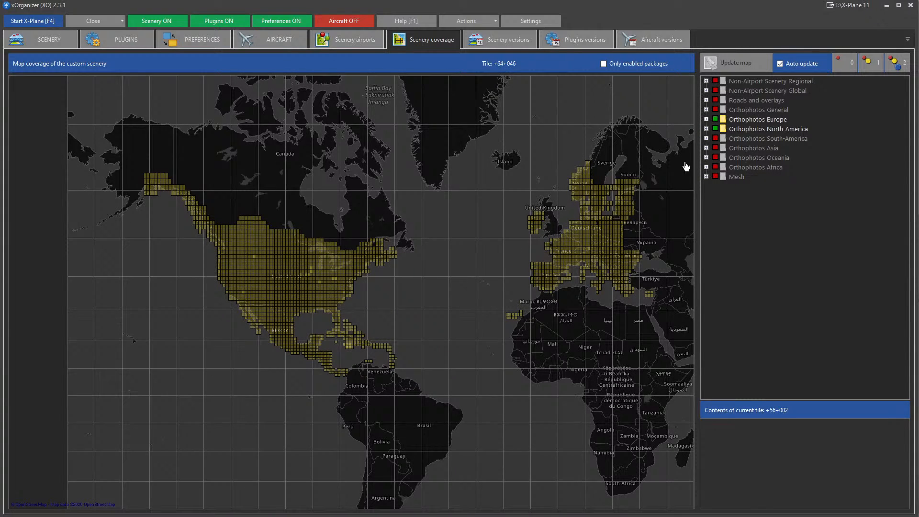
Step: Add the Orthophotos South-America group to the coverage map and inspect its tiles along the continent's northern and eastern coasts
{"action": "left_click", "coordinate": [715, 138]}
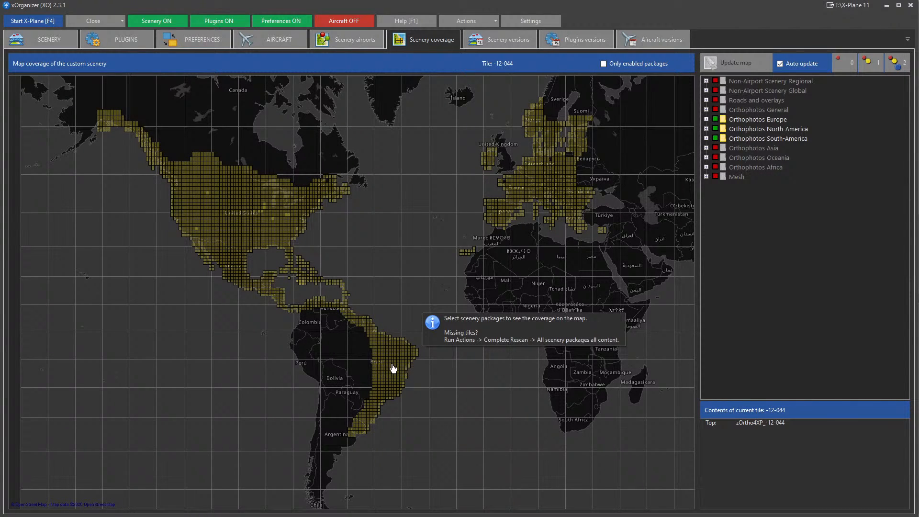
{"action": "scroll", "coordinate": [384, 406], "scroll_direction": "up", "scroll_amount": 1}
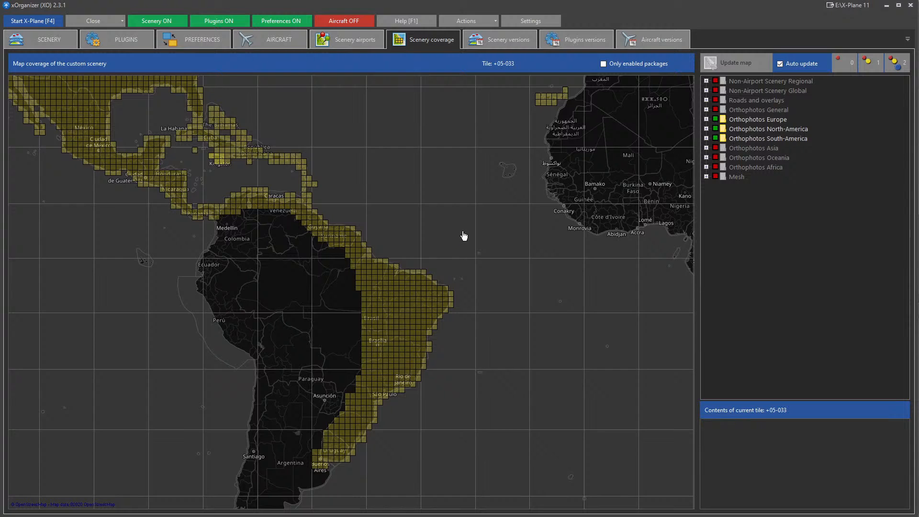
{"action": "scroll", "coordinate": [437, 276], "scroll_direction": "down", "scroll_amount": 3}
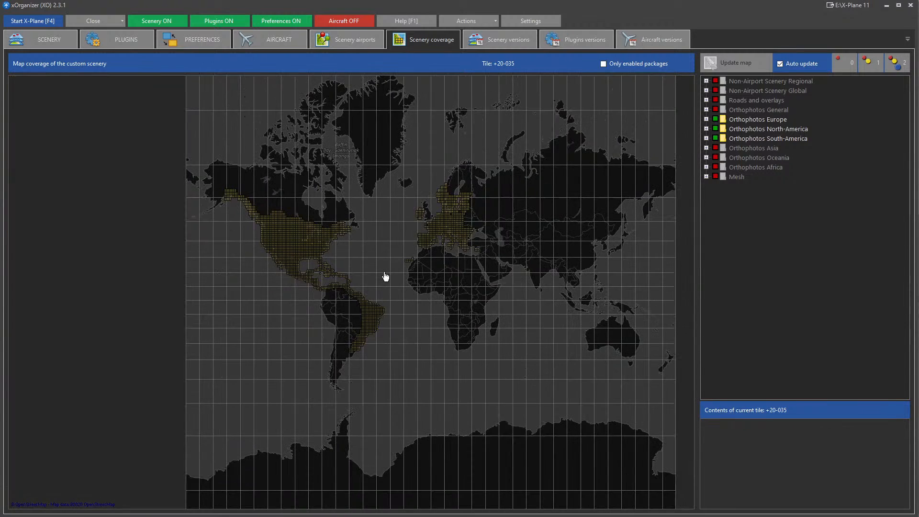
{"action": "scroll", "coordinate": [385, 276], "scroll_direction": "up", "scroll_amount": 1}
{"action": "left_click_drag", "start_coordinate": [412, 230], "coordinate": [398, 285]}
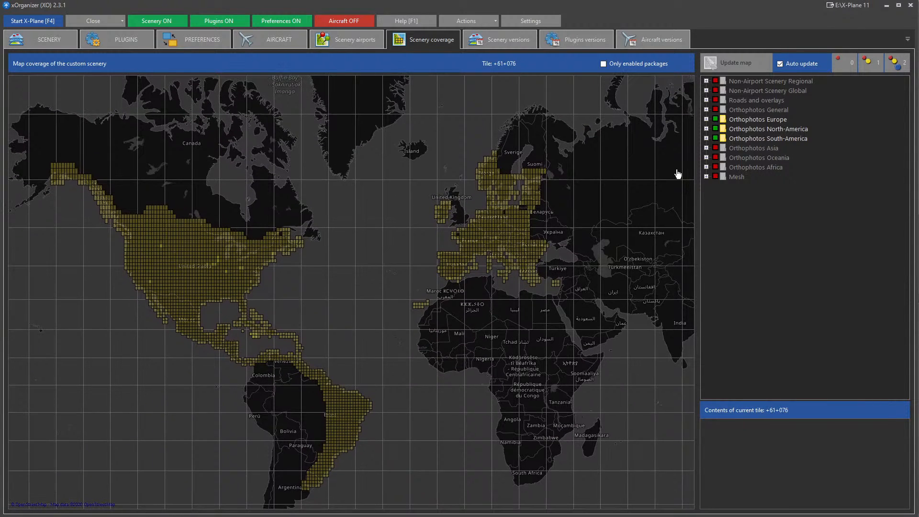
Step: Add the Orthophotos Asia and Orthophotos Oceania groups to the coverage map and view their tiles
{"action": "left_click", "coordinate": [714, 148]}
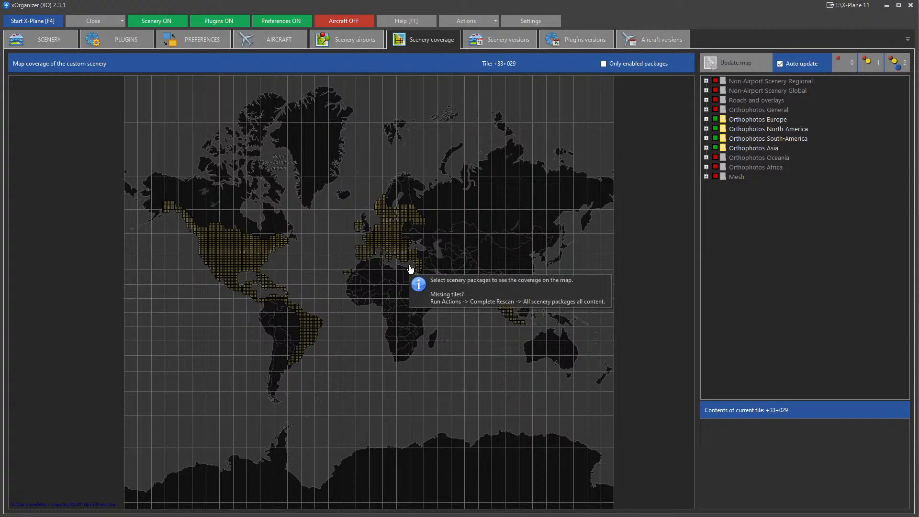
{"action": "scroll", "coordinate": [448, 252], "scroll_direction": "up", "scroll_amount": 1}
{"action": "left_click", "coordinate": [448, 252]}
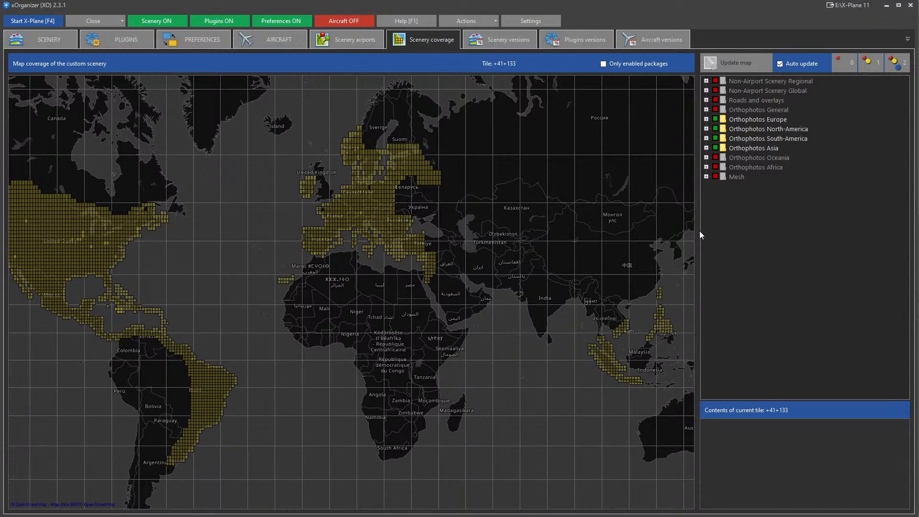
{"action": "left_click", "coordinate": [722, 158]}
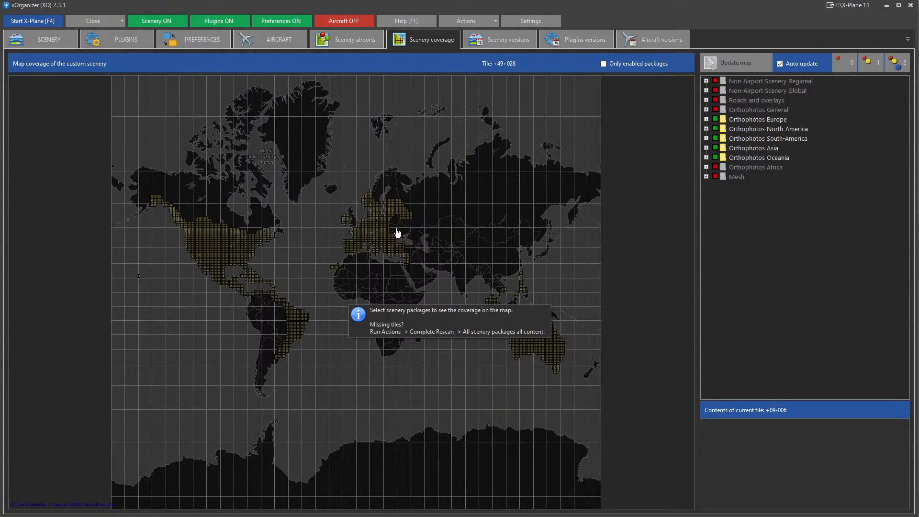
{"action": "left_click", "coordinate": [425, 267]}
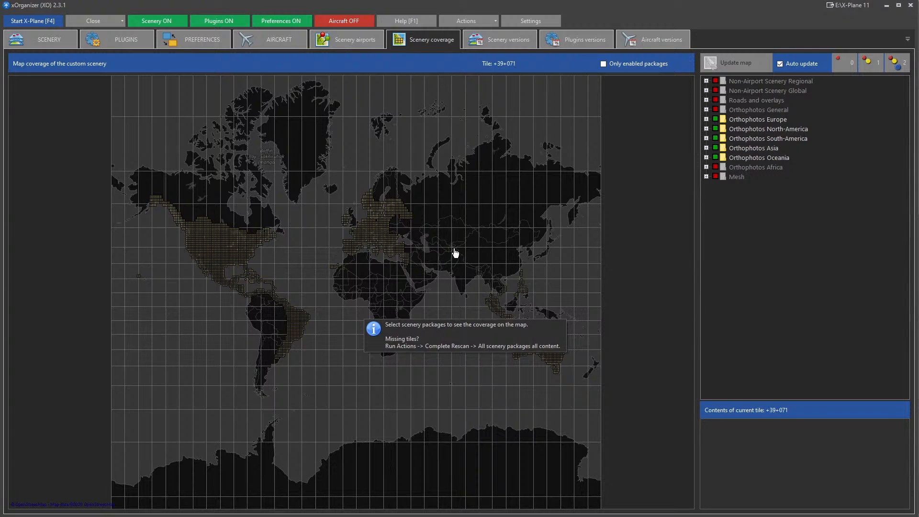
Step: Add the Orthophotos Africa group to the coverage map and inspect its tiles across North Africa and the Mediterranean
{"action": "left_click", "coordinate": [715, 167]}
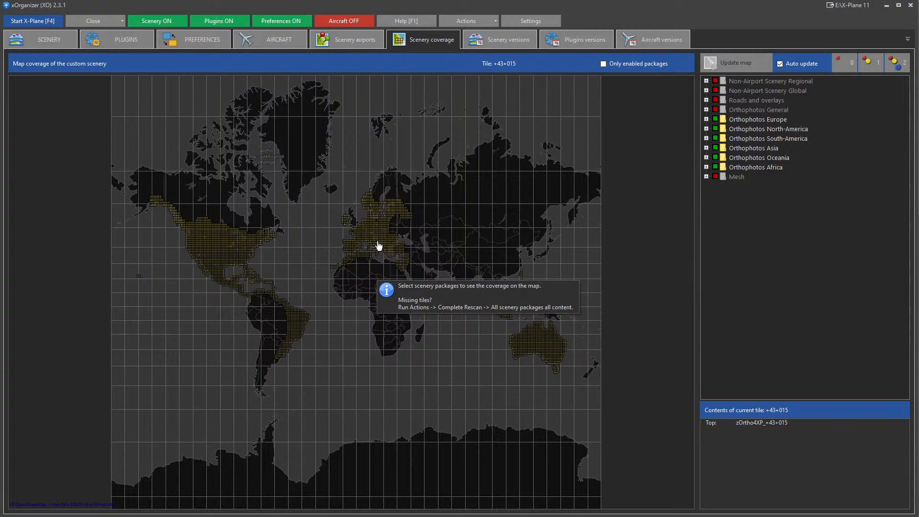
{"action": "scroll", "coordinate": [378, 246], "scroll_direction": "up", "scroll_amount": 1}
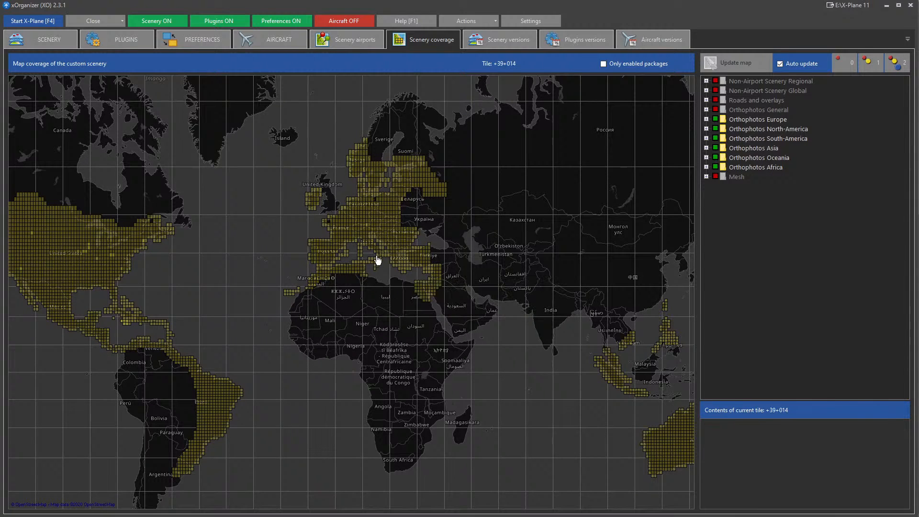
{"action": "scroll", "coordinate": [378, 260], "scroll_direction": "up", "scroll_amount": 1}
{"action": "scroll", "coordinate": [407, 279], "scroll_direction": "up", "scroll_amount": 1}
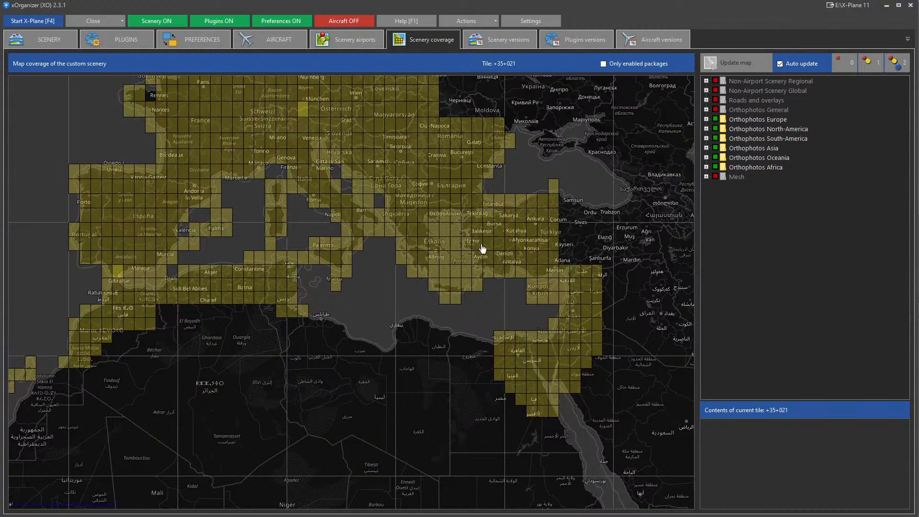
{"action": "scroll", "coordinate": [486, 239], "scroll_direction": "up", "scroll_amount": 1}
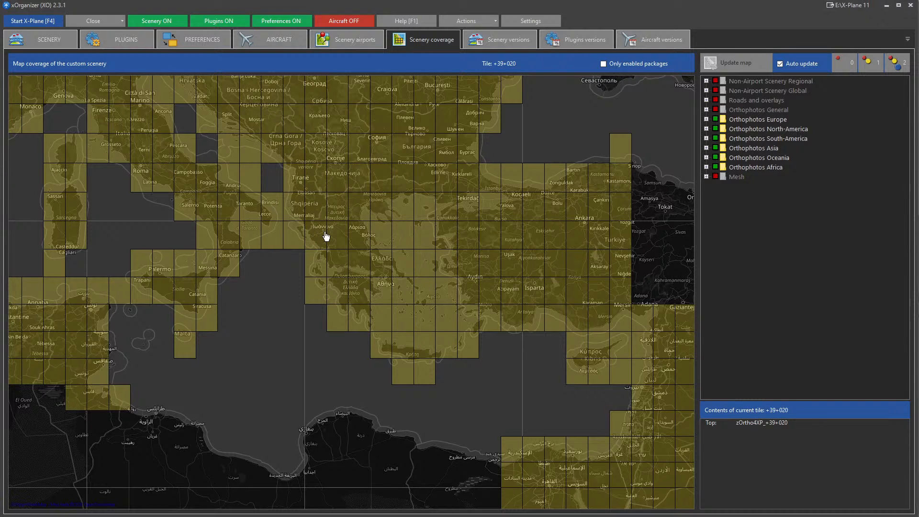
Step: Examine the orthophoto tiles from Scandinavia and eastern Europe down to Turkey and Egypt for coverage gaps
{"action": "scroll", "coordinate": [325, 236], "scroll_direction": "down", "scroll_amount": 2}
{"action": "left_click_drag", "start_coordinate": [326, 238], "coordinate": [399, 341]}
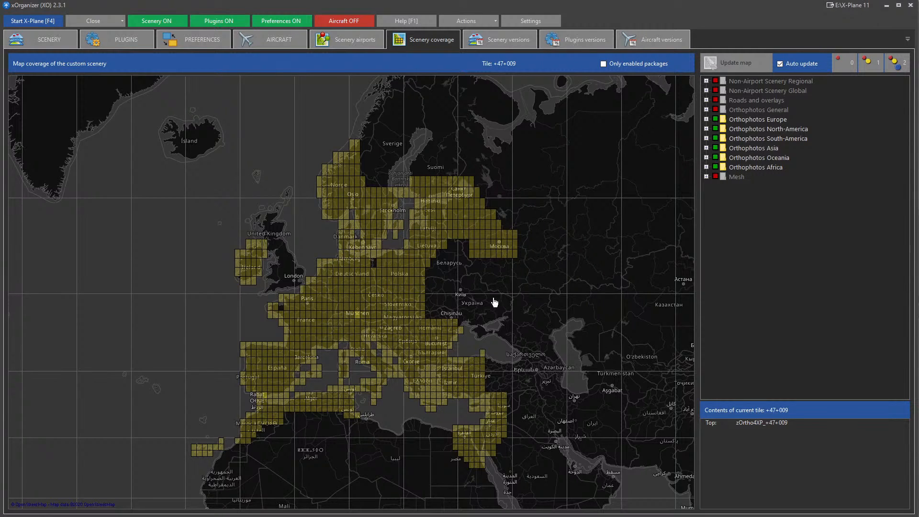
{"action": "left_click_drag", "start_coordinate": [509, 305], "coordinate": [487, 245]}
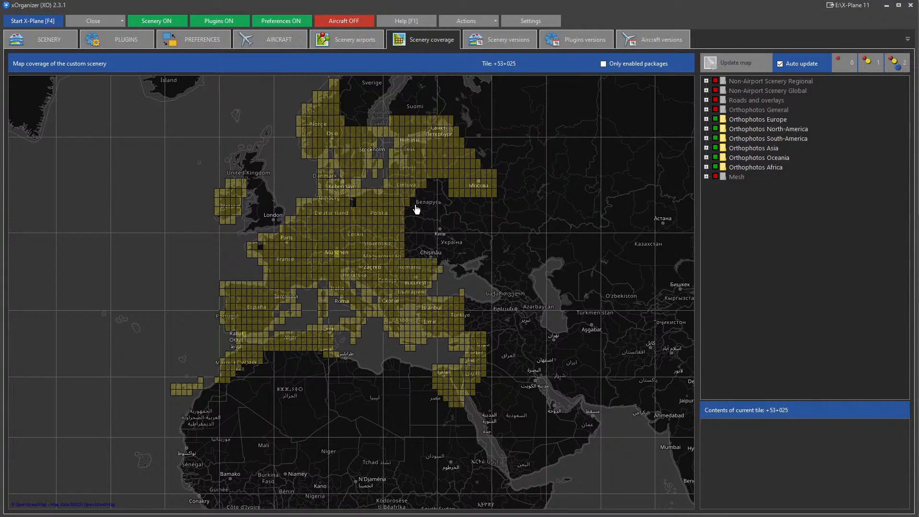
{"action": "left_click_drag", "start_coordinate": [512, 334], "coordinate": [480, 303]}
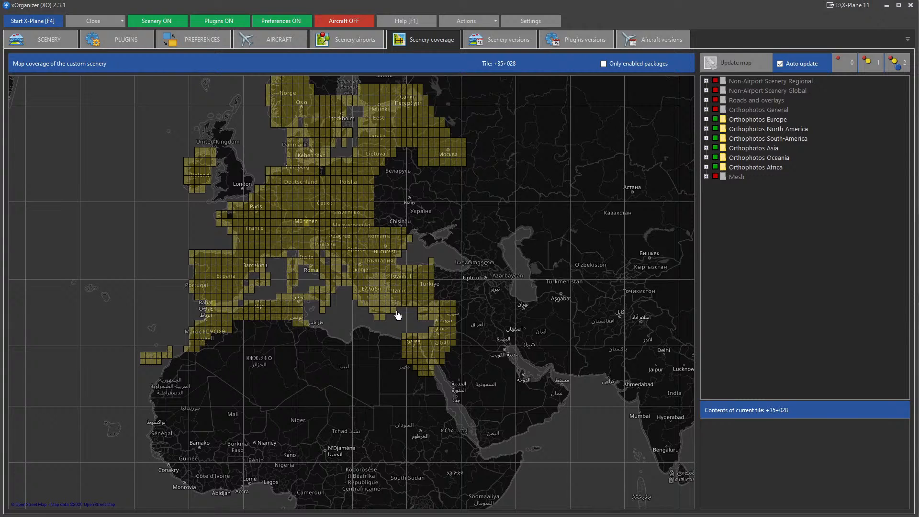
{"action": "scroll", "coordinate": [349, 269], "scroll_direction": "down", "scroll_amount": 4}
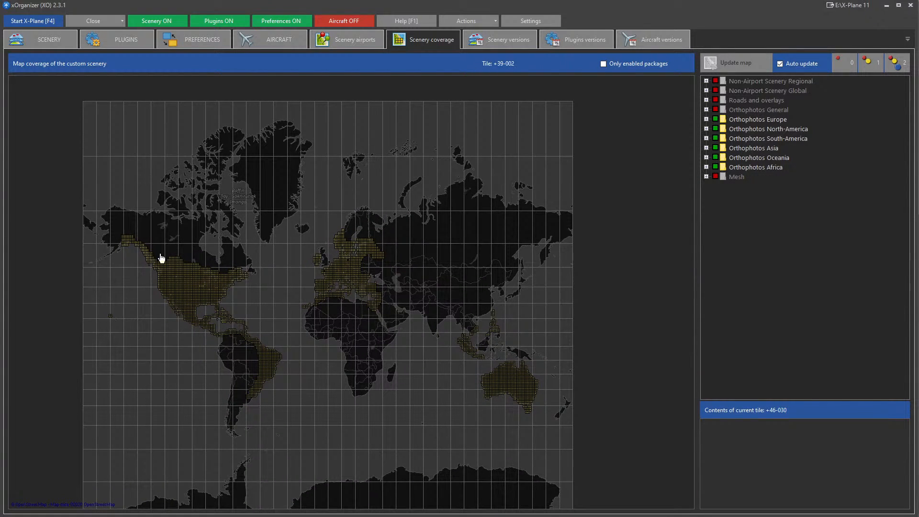
Step: Examine the orthophoto tiles along Alaska and Canada's west coast, followed by the overall coverage on both sides of the Atlantic
{"action": "scroll", "coordinate": [129, 250], "scroll_direction": "up", "scroll_amount": 2}
{"action": "scroll", "coordinate": [117, 218], "scroll_direction": "up", "scroll_amount": 1}
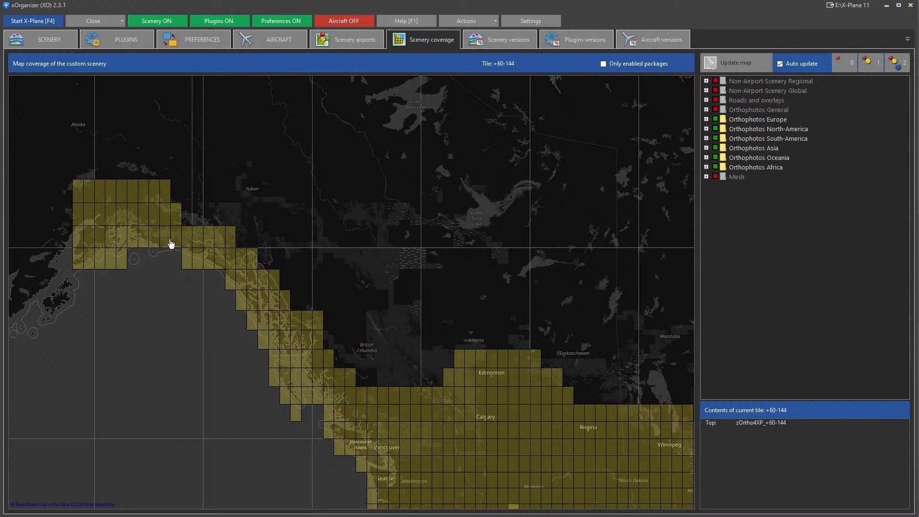
{"action": "scroll", "coordinate": [170, 243], "scroll_direction": "down", "scroll_amount": 1}
{"action": "scroll", "coordinate": [146, 239], "scroll_direction": "up", "scroll_amount": 1}
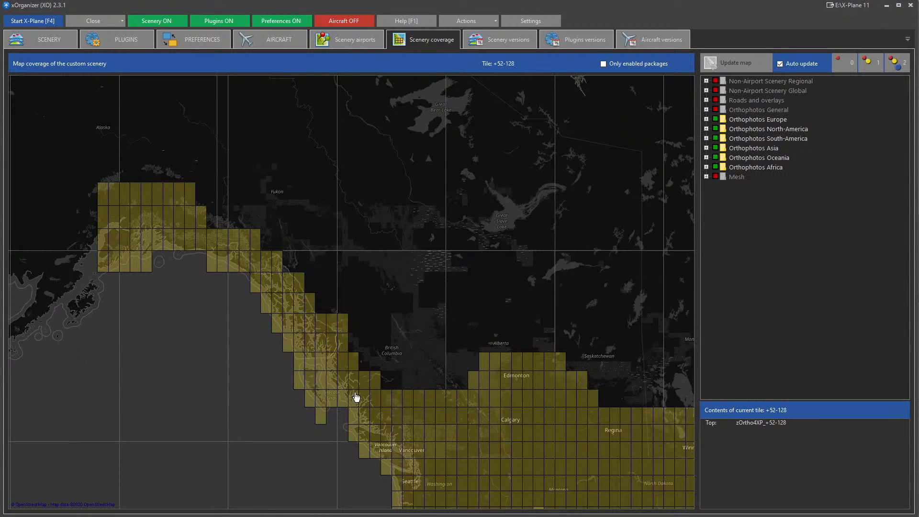
{"action": "scroll", "coordinate": [164, 334], "scroll_direction": "down", "scroll_amount": 2}
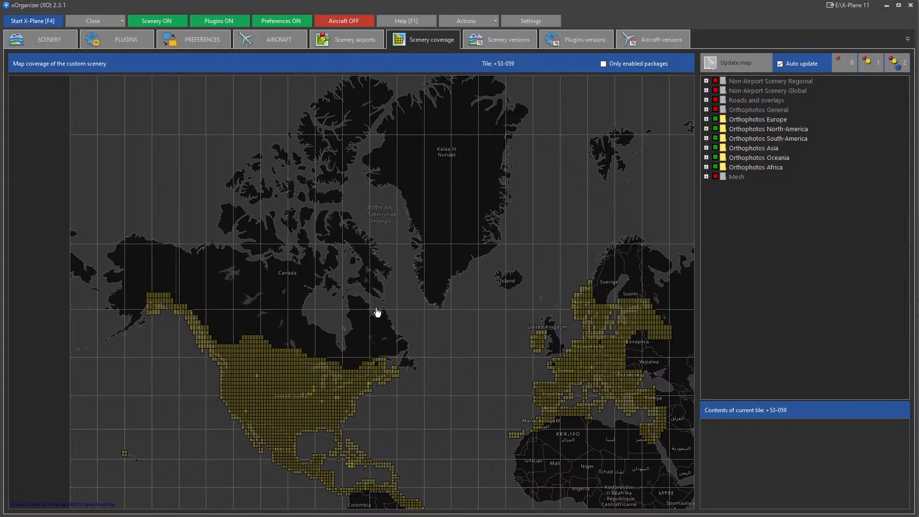
{"action": "left_click_drag", "start_coordinate": [445, 300], "coordinate": [348, 239]}
{"action": "left_click_drag", "start_coordinate": [364, 293], "coordinate": [350, 263]}
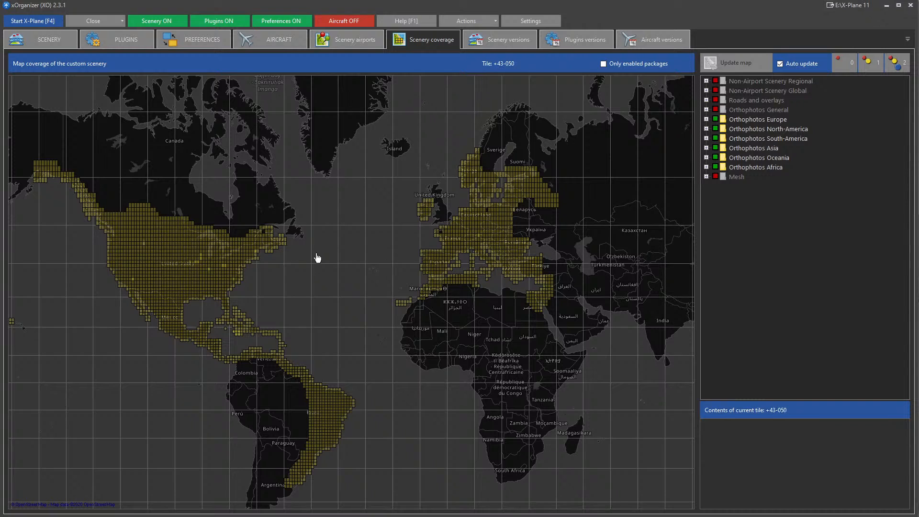
{"action": "left_click_drag", "start_coordinate": [323, 261], "coordinate": [333, 226]}
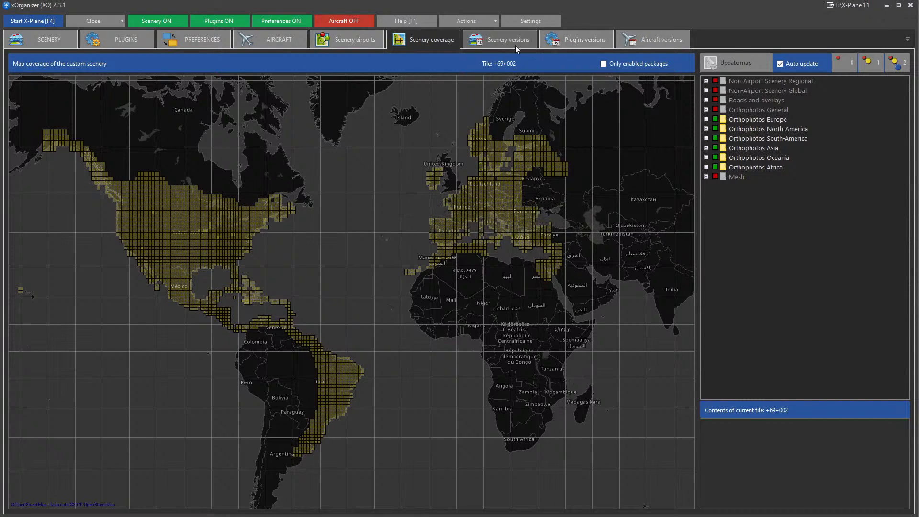
Step: Return to the scenery tree, find the scenery packages matching "demo", and collapse the Airports Default group
{"action": "left_click", "coordinate": [50, 41]}
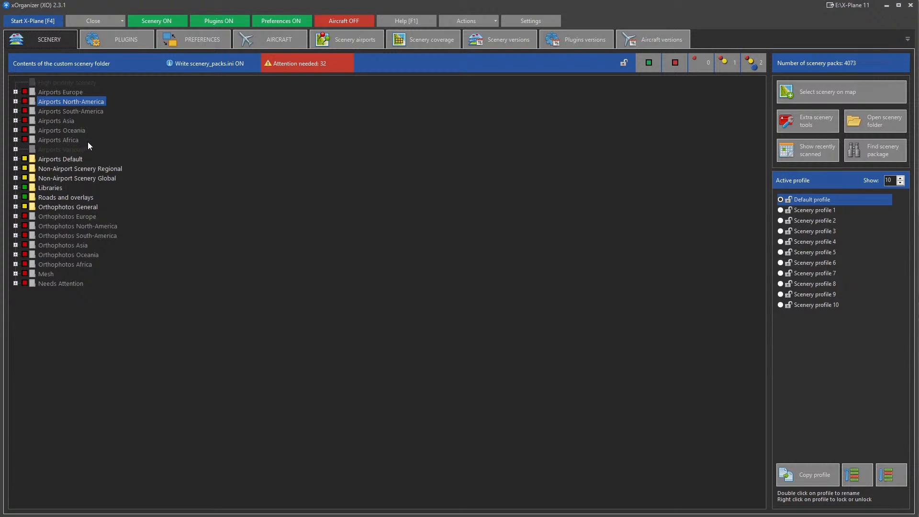
{"action": "mouse_move", "coordinate": [88, 142]}
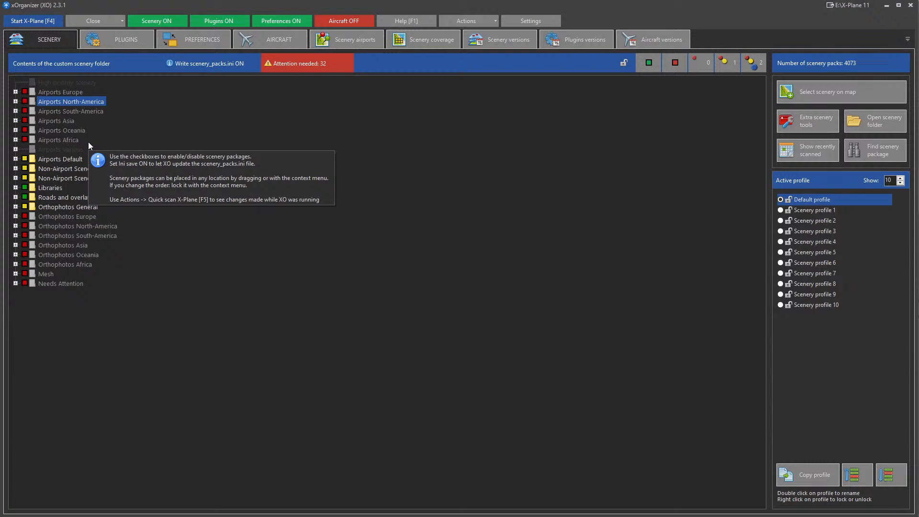
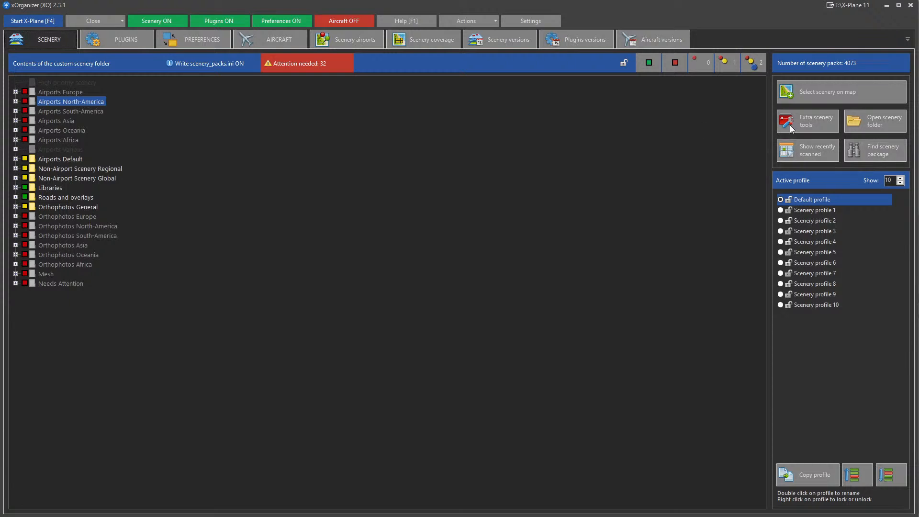
{"action": "left_click", "coordinate": [888, 150]}
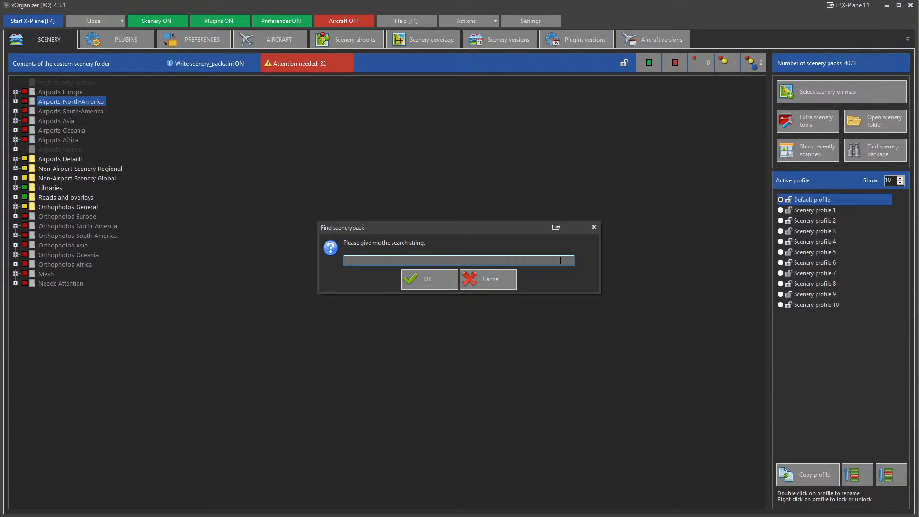
{"action": "type", "text": "demo"}
{"action": "key", "text": "Return"}
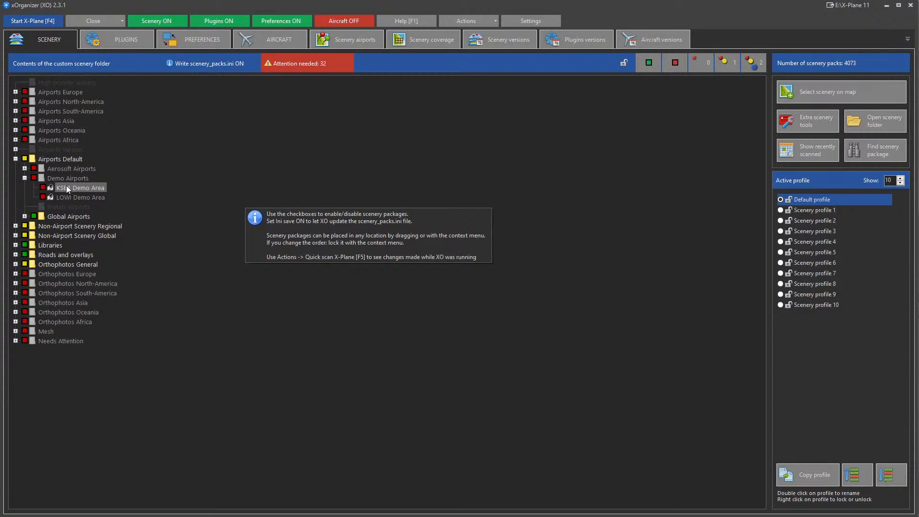
{"action": "left_click", "coordinate": [15, 158]}
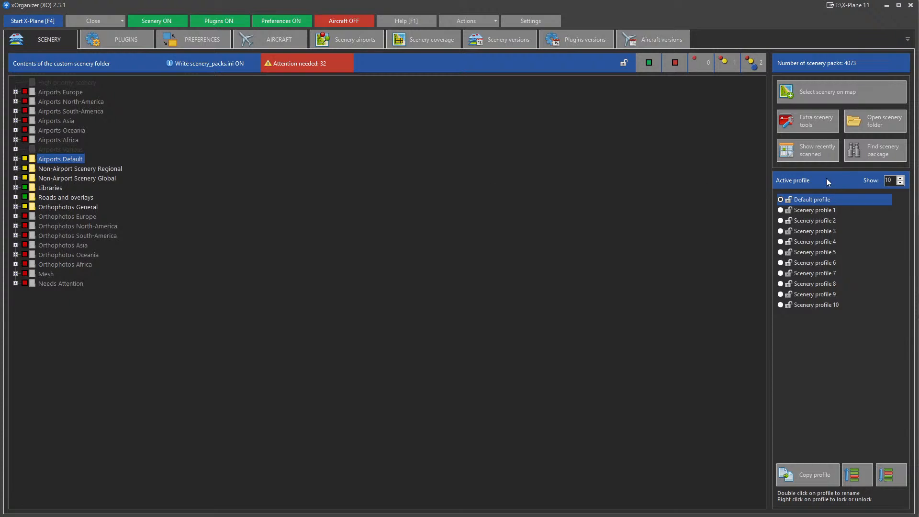
Step: Search the scenery packages for "Seattle" and review the highlighted matches throughout the scenery tree
{"action": "left_click", "coordinate": [872, 146]}
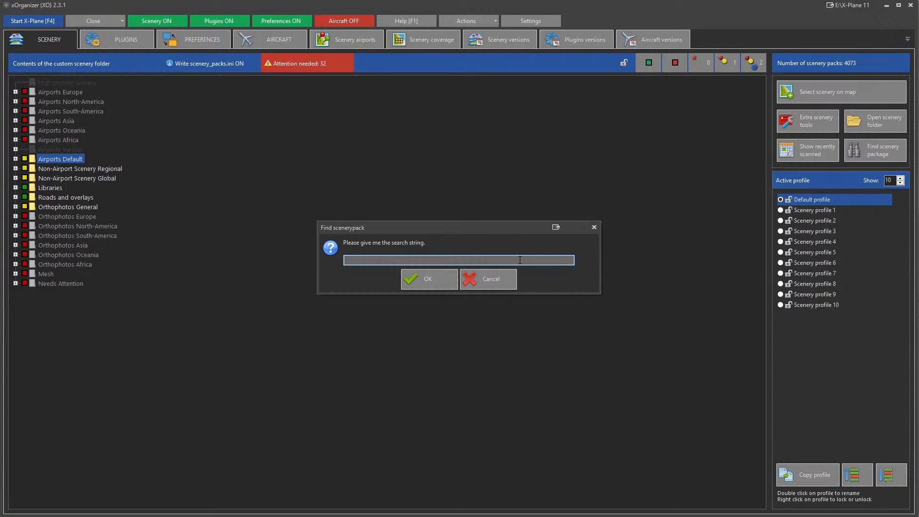
{"action": "type", "text": "Seattle"}
{"action": "key", "text": "Return"}
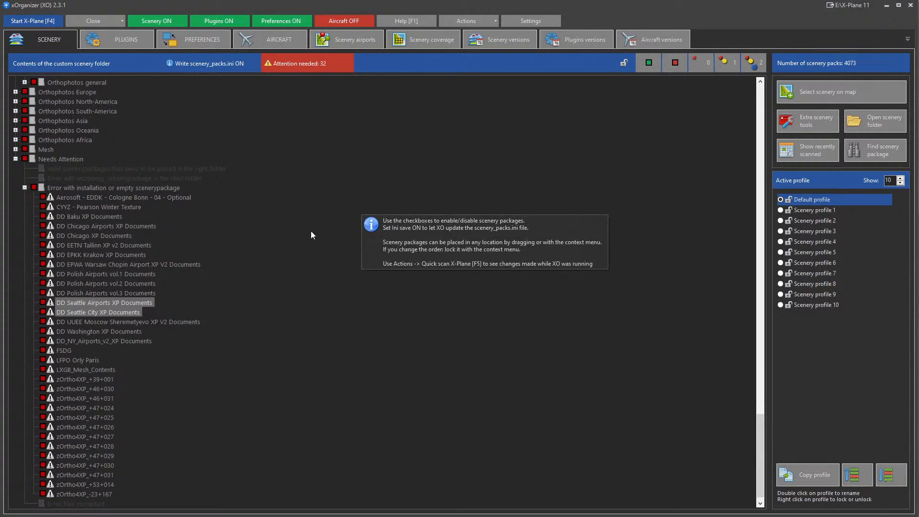
{"action": "scroll", "coordinate": [101, 371], "scroll_direction": "up", "scroll_amount": 6}
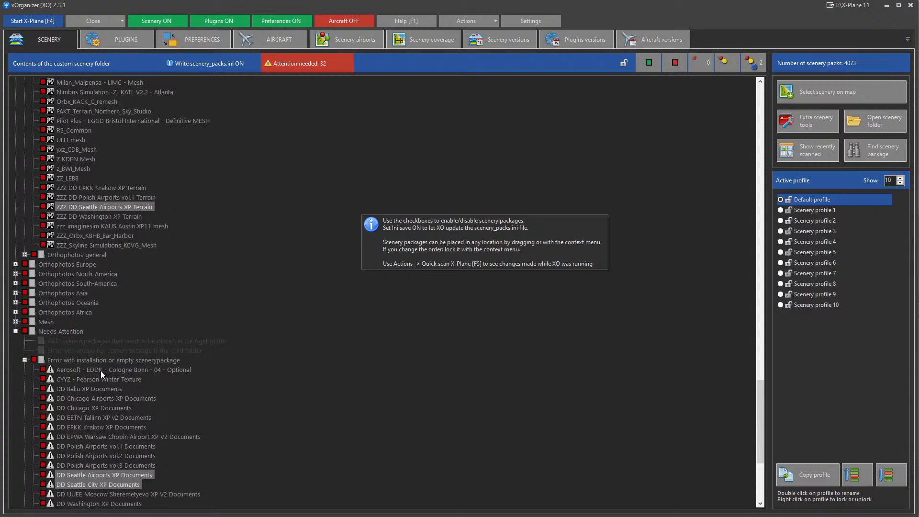
{"action": "scroll", "coordinate": [101, 370], "scroll_direction": "down", "scroll_amount": 3}
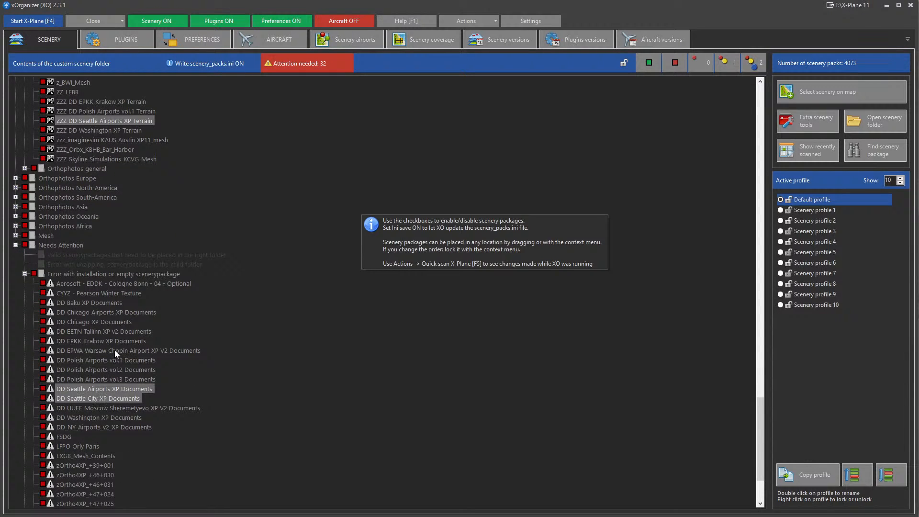
{"action": "scroll", "coordinate": [114, 349], "scroll_direction": "up", "scroll_amount": 20}
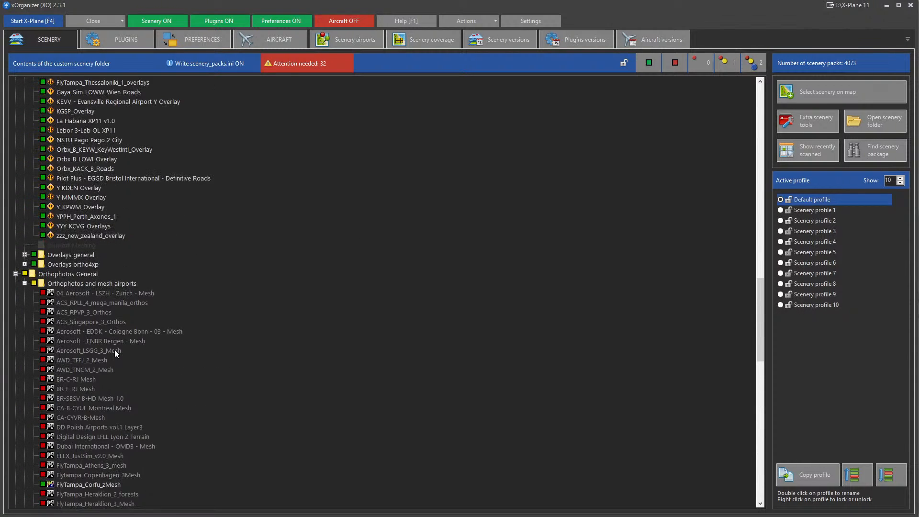
{"action": "scroll", "coordinate": [114, 350], "scroll_direction": "up", "scroll_amount": 11}
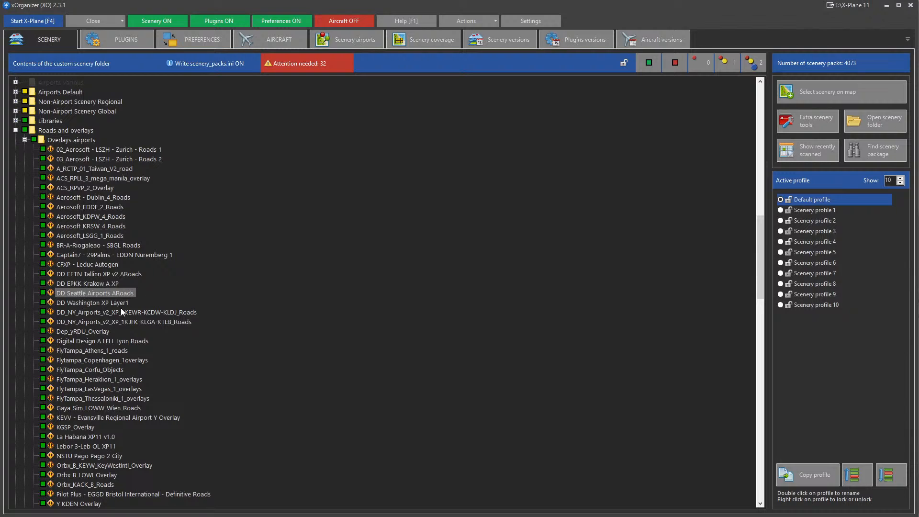
{"action": "scroll", "coordinate": [122, 356], "scroll_direction": "up", "scroll_amount": 11}
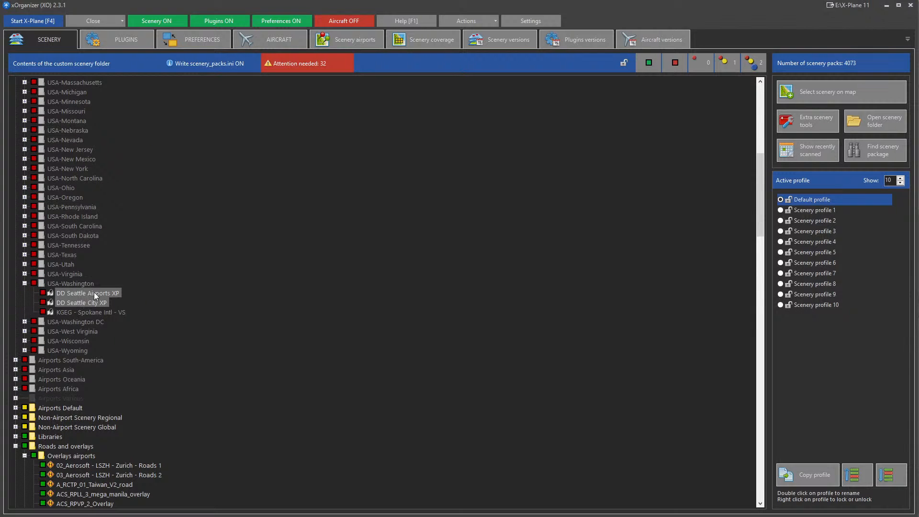
{"action": "scroll", "coordinate": [127, 338], "scroll_direction": "up", "scroll_amount": 10}
{"action": "scroll", "coordinate": [127, 338], "scroll_direction": "down", "scroll_amount": 10}
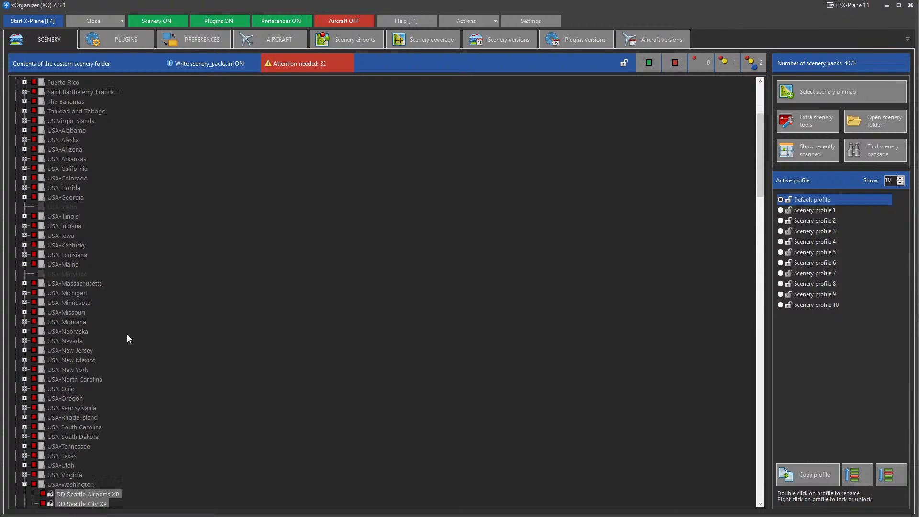
Step: Examine the highlighted Seattle packages under USA-Washington and in the Overlays airports group of Roads and overlays
{"action": "scroll", "coordinate": [165, 268], "scroll_direction": "down", "scroll_amount": 2}
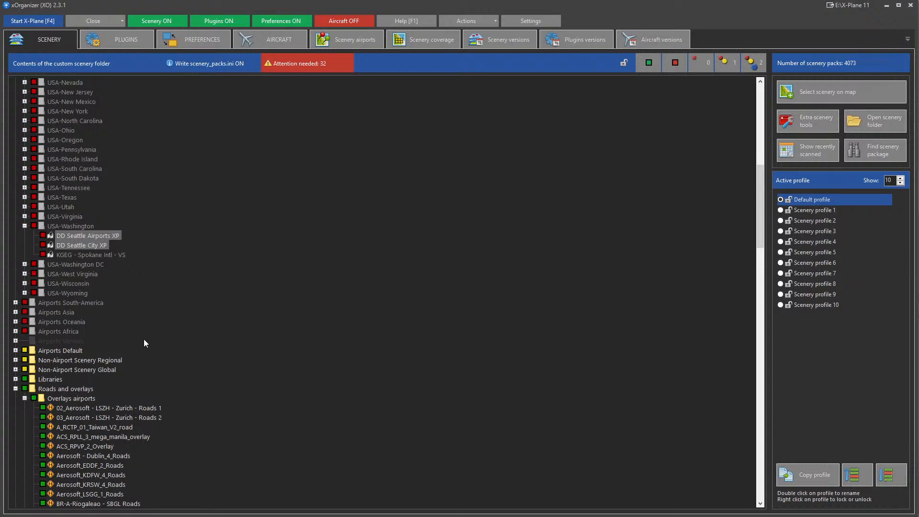
{"action": "scroll", "coordinate": [138, 341], "scroll_direction": "down", "scroll_amount": 7}
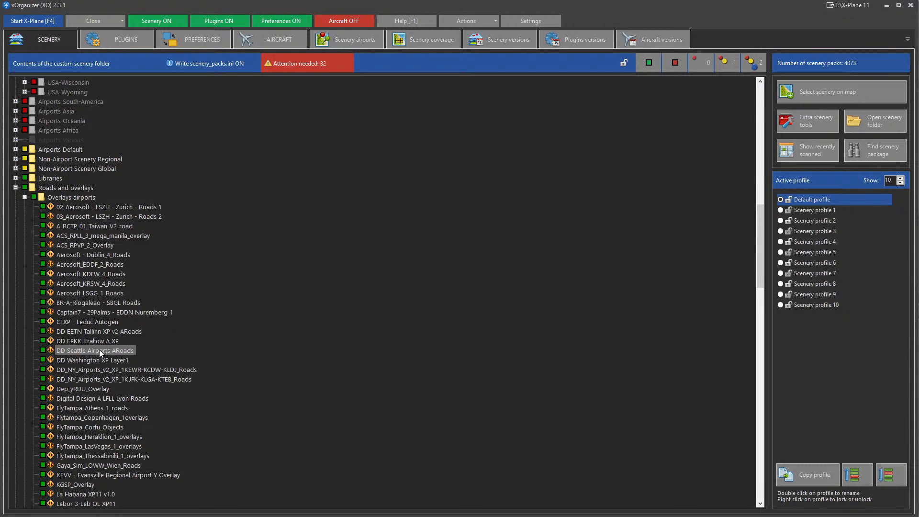
{"action": "scroll", "coordinate": [72, 357], "scroll_direction": "down", "scroll_amount": 4}
{"action": "scroll", "coordinate": [70, 359], "scroll_direction": "up", "scroll_amount": 4}
{"action": "scroll", "coordinate": [93, 381], "scroll_direction": "down", "scroll_amount": 4}
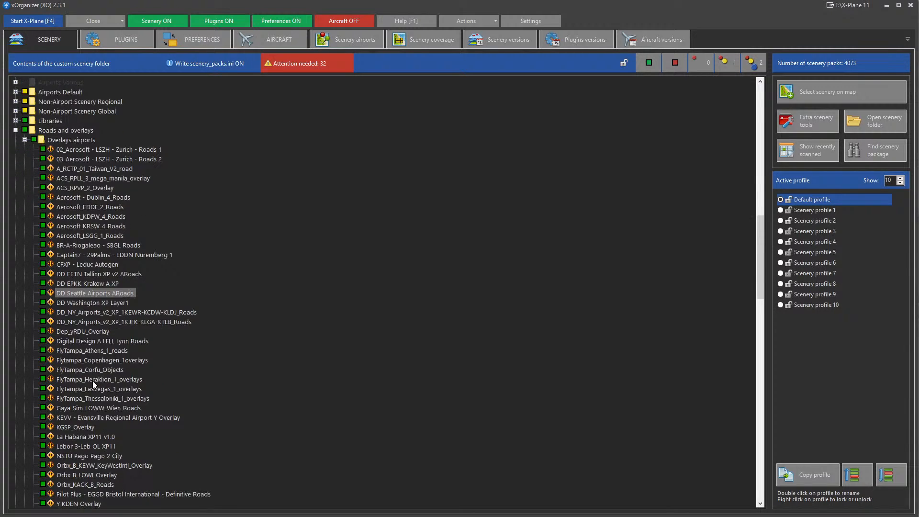
{"action": "scroll", "coordinate": [92, 386], "scroll_direction": "up", "scroll_amount": 4}
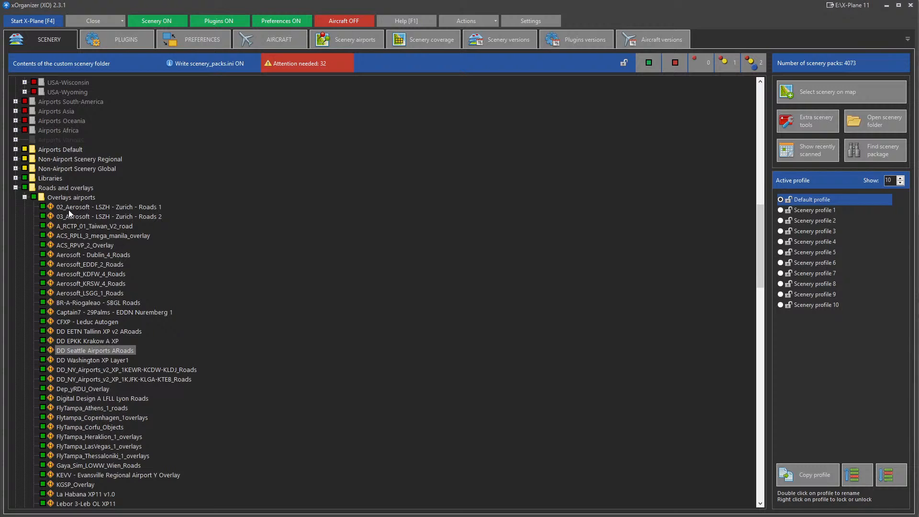
{"action": "scroll", "coordinate": [83, 384], "scroll_direction": "down", "scroll_amount": 3}
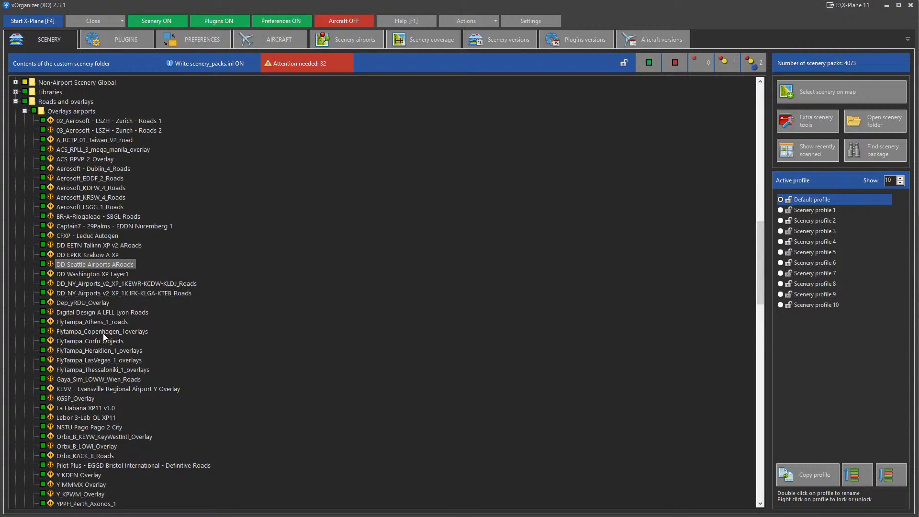
{"action": "scroll", "coordinate": [100, 239], "scroll_direction": "down", "scroll_amount": 4}
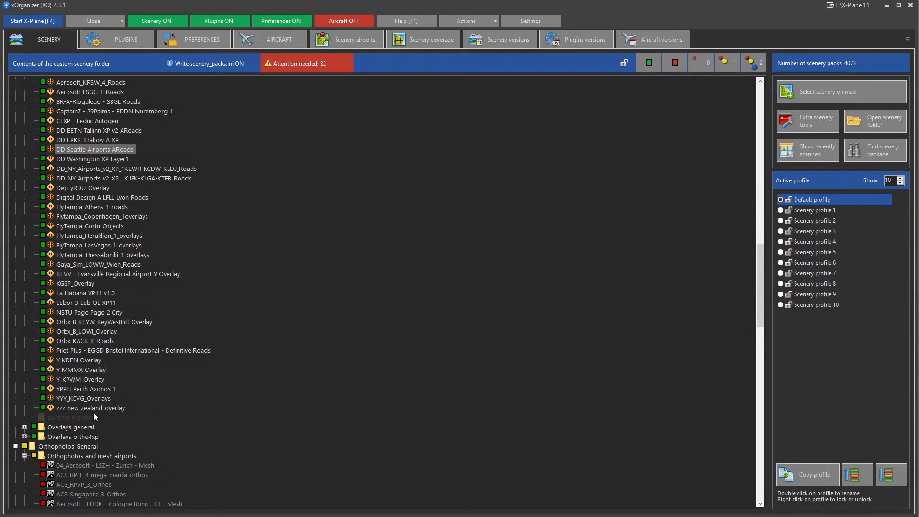
{"action": "scroll", "coordinate": [95, 373], "scroll_direction": "up", "scroll_amount": 6}
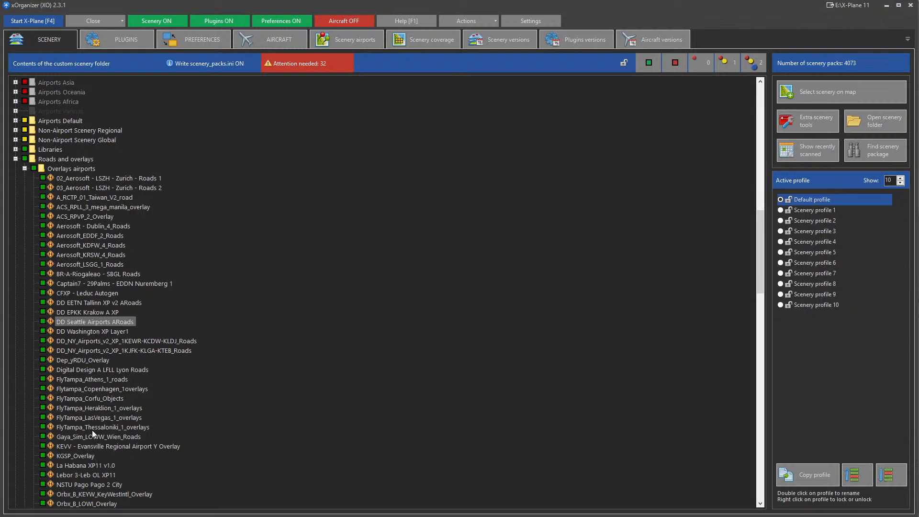
{"action": "scroll", "coordinate": [92, 430], "scroll_direction": "down", "scroll_amount": 2}
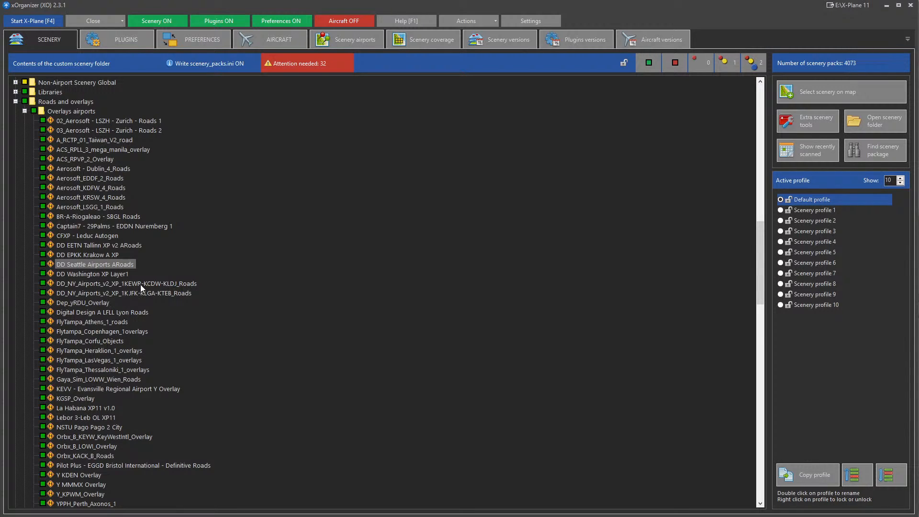
{"action": "scroll", "coordinate": [137, 269], "scroll_direction": "down", "scroll_amount": 3}
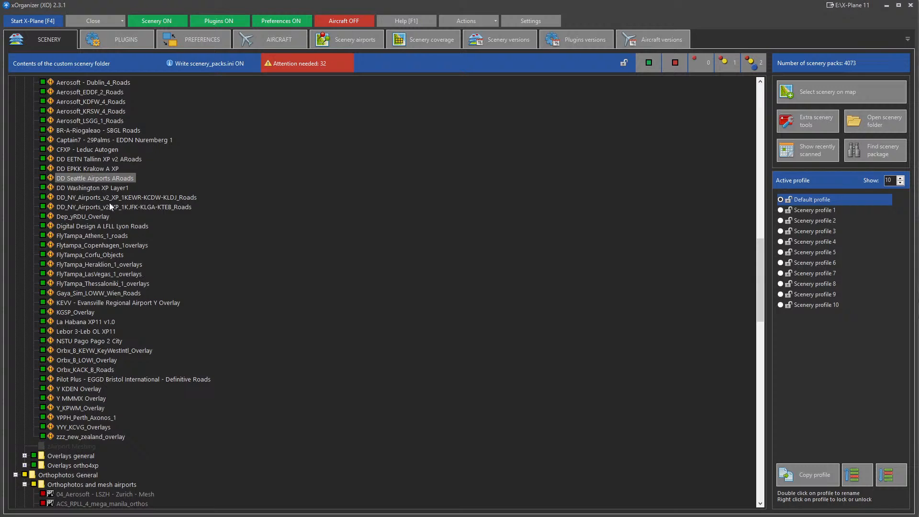
Step: Examine the Orthophotos and mesh airports group, including the highlighted Seattle terrain package near its end
{"action": "scroll", "coordinate": [118, 246], "scroll_direction": "down", "scroll_amount": 11}
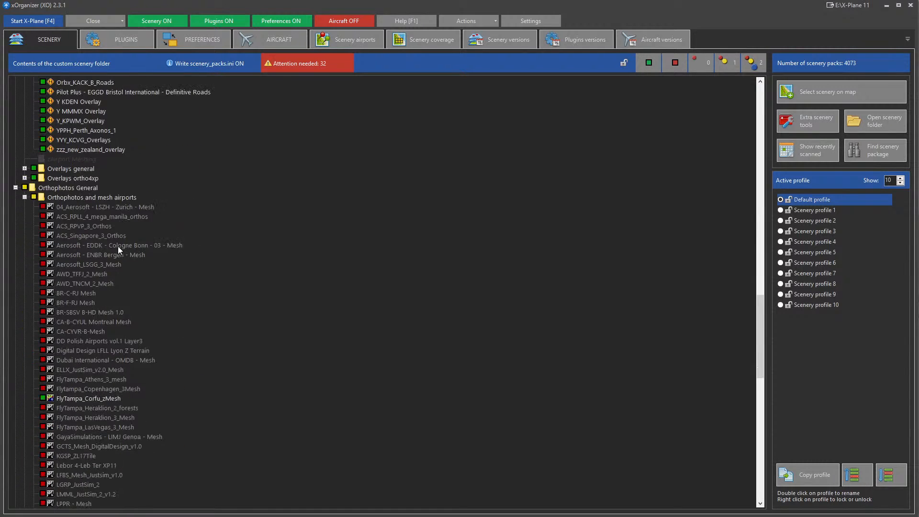
{"action": "scroll", "coordinate": [118, 247], "scroll_direction": "down", "scroll_amount": 8}
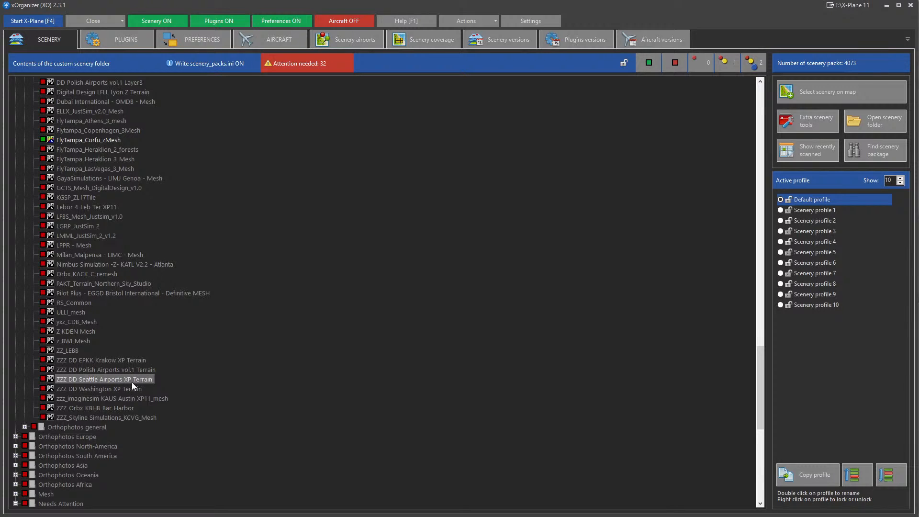
{"action": "scroll", "coordinate": [93, 379], "scroll_direction": "up", "scroll_amount": 3}
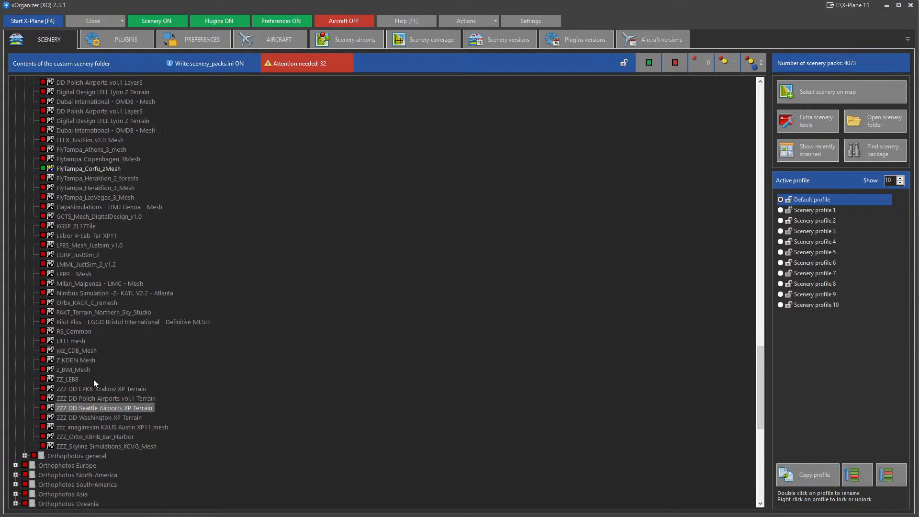
{"action": "scroll", "coordinate": [94, 379], "scroll_direction": "down", "scroll_amount": 2}
{"action": "scroll", "coordinate": [94, 379], "scroll_direction": "down", "scroll_amount": 1}
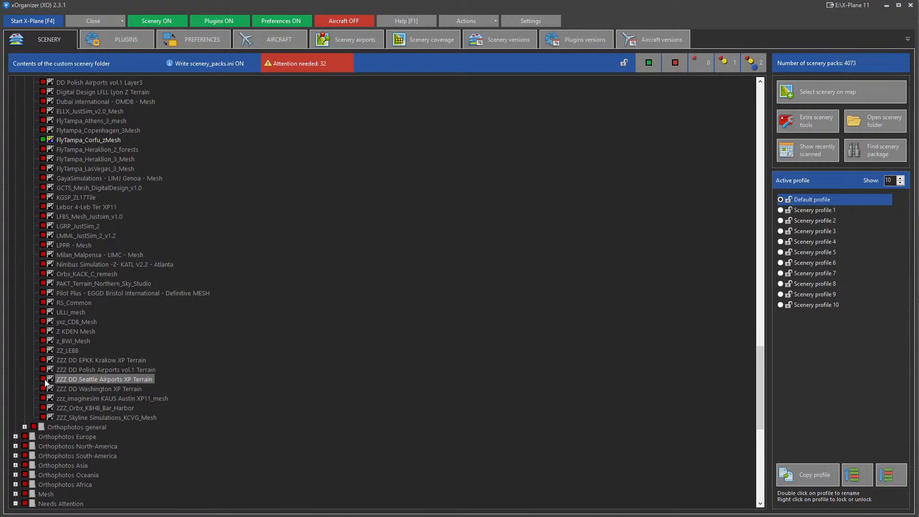
{"action": "scroll", "coordinate": [108, 380], "scroll_direction": "up", "scroll_amount": 3}
{"action": "scroll", "coordinate": [108, 380], "scroll_direction": "down", "scroll_amount": 1}
{"action": "scroll", "coordinate": [108, 380], "scroll_direction": "up", "scroll_amount": 2}
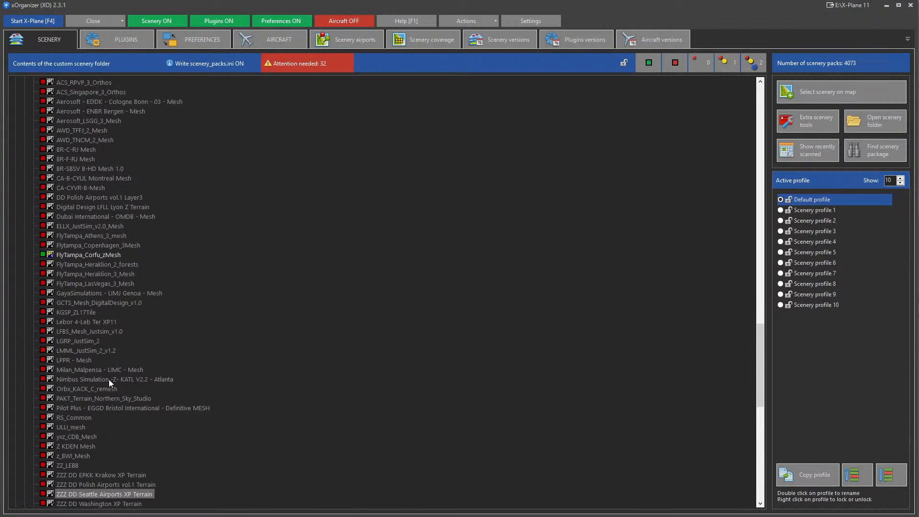
{"action": "scroll", "coordinate": [108, 379], "scroll_direction": "up", "scroll_amount": 3}
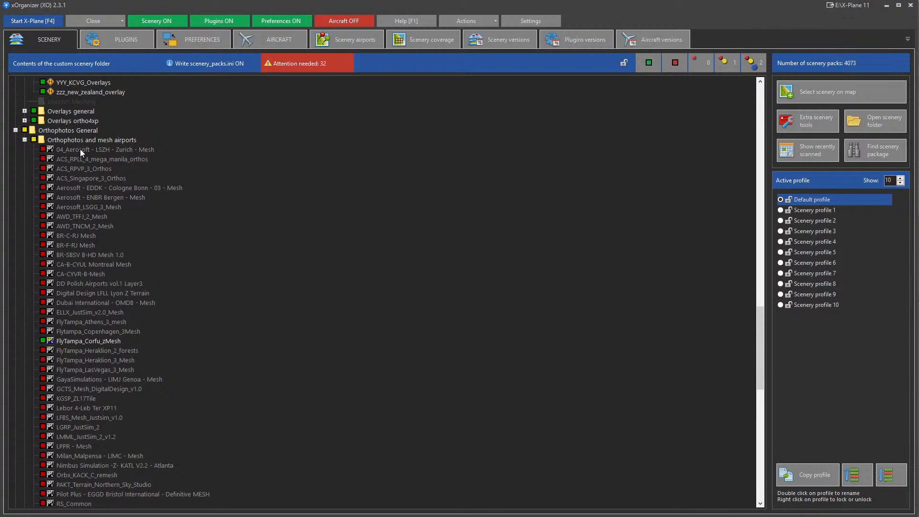
{"action": "scroll", "coordinate": [100, 260], "scroll_direction": "down", "scroll_amount": 4}
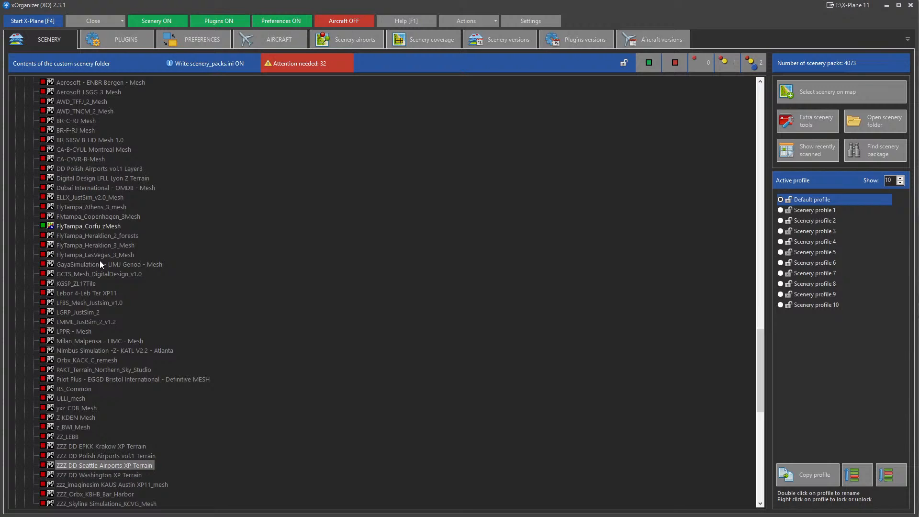
{"action": "scroll", "coordinate": [100, 265], "scroll_direction": "up", "scroll_amount": 3}
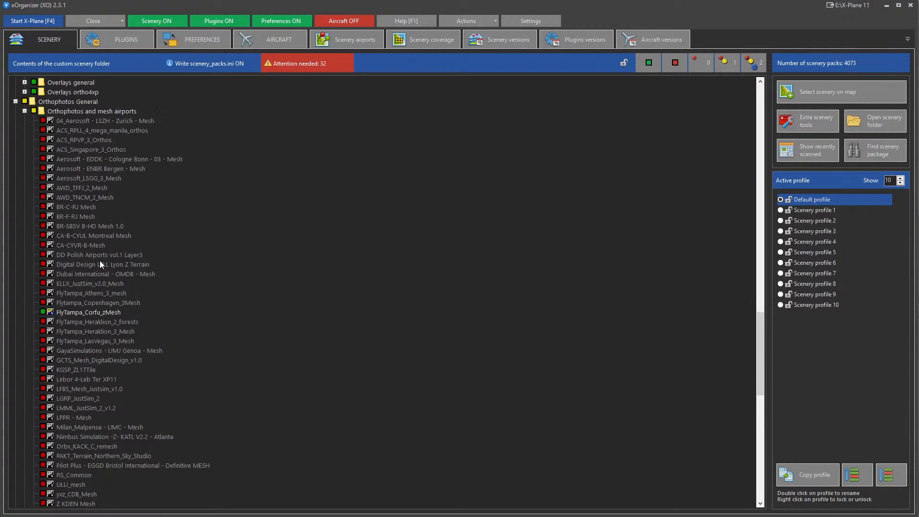
Step: Collapse the Needs Attention group at the end of the scenery tree
{"action": "scroll", "coordinate": [93, 251], "scroll_direction": "down", "scroll_amount": 5}
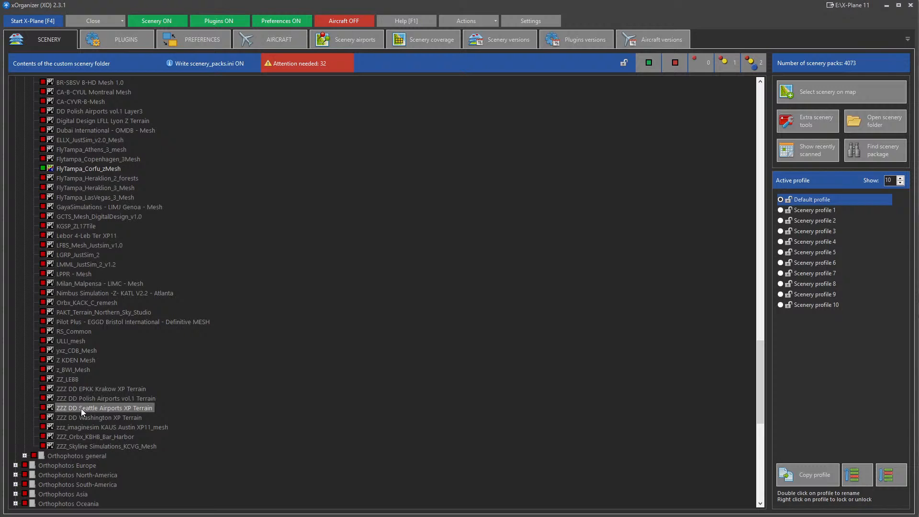
{"action": "scroll", "coordinate": [108, 401], "scroll_direction": "down", "scroll_amount": 7}
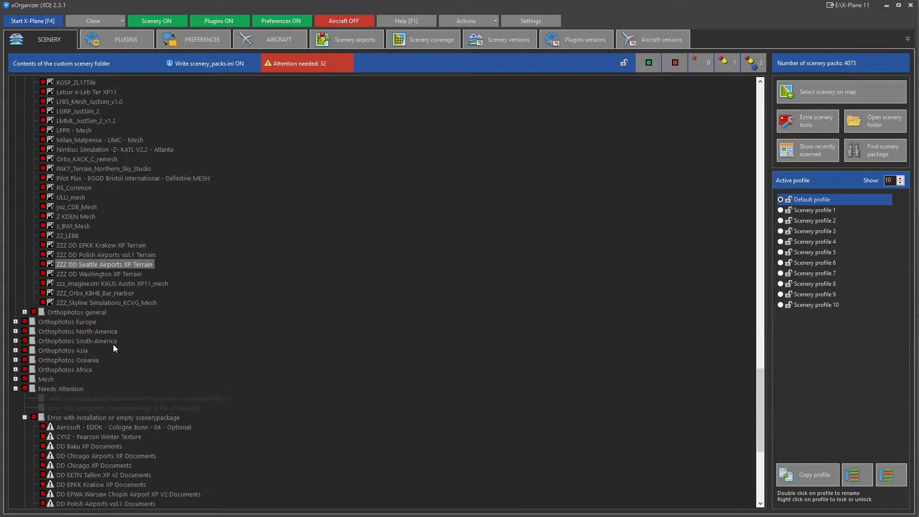
{"action": "left_click", "coordinate": [15, 331]}
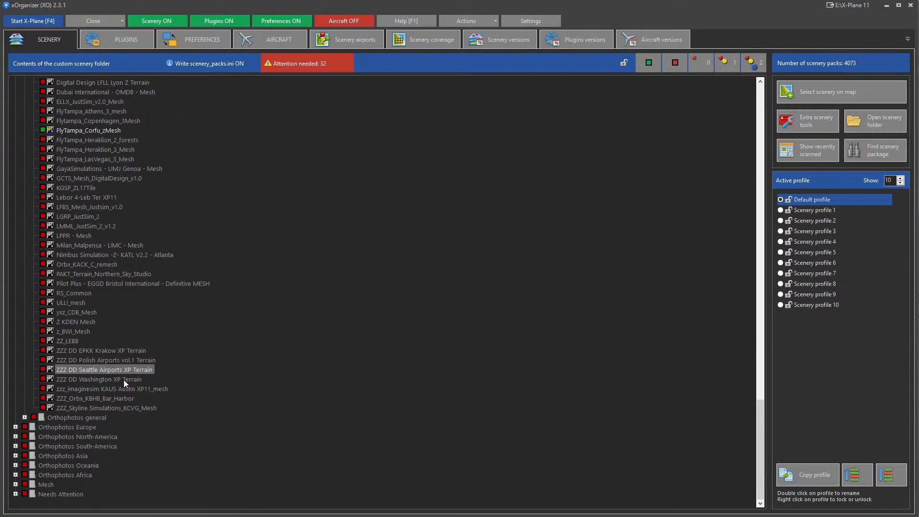
Step: Review the order of the mesh packages from the Aerosoft Zurich mesh down to the ZZZ-prefixed terrain packages
{"action": "scroll", "coordinate": [123, 378], "scroll_direction": "up", "scroll_amount": 8}
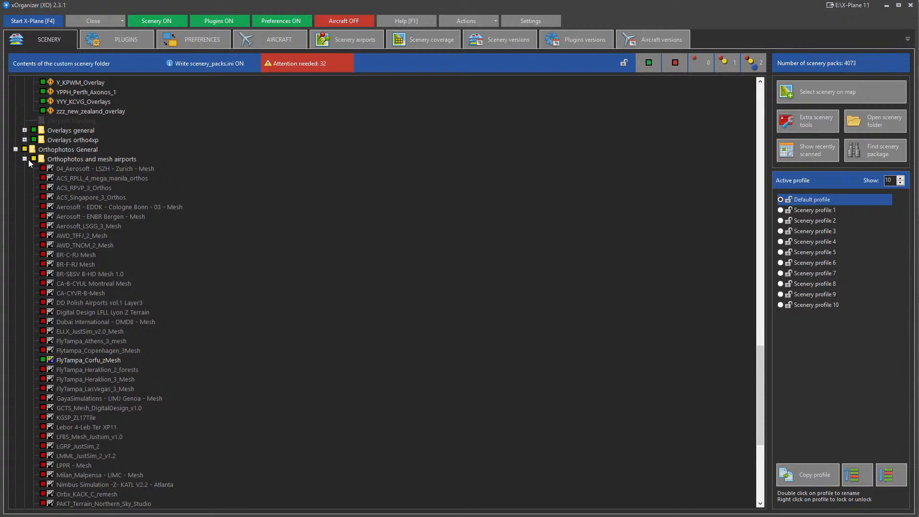
{"action": "scroll", "coordinate": [94, 226], "scroll_direction": "down", "scroll_amount": 1}
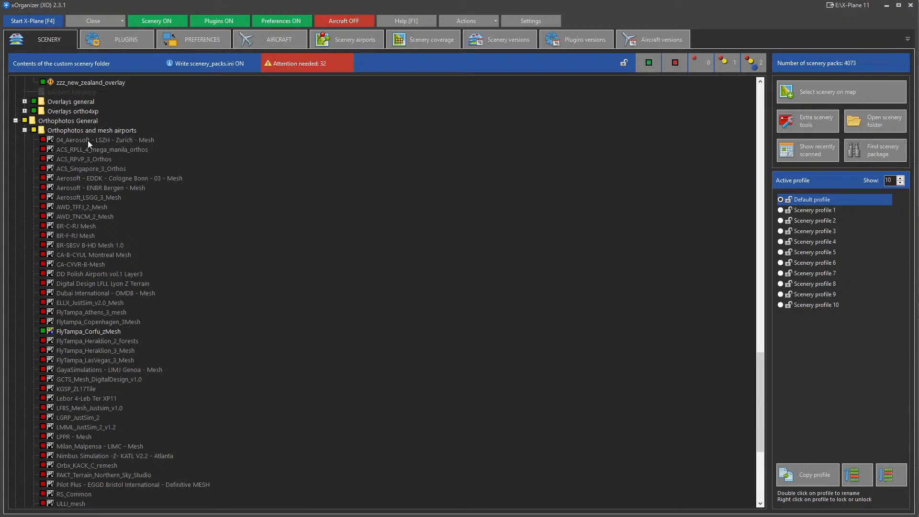
{"action": "scroll", "coordinate": [88, 141], "scroll_direction": "down", "scroll_amount": 7}
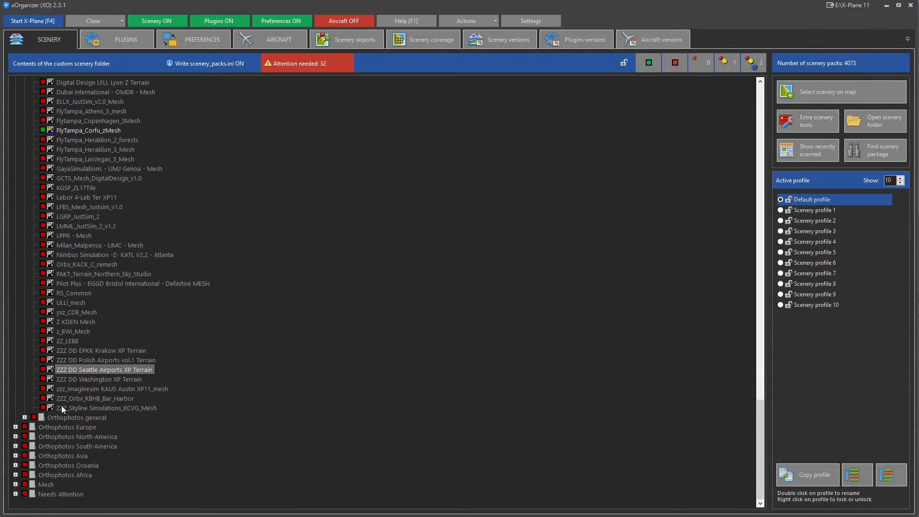
{"action": "scroll", "coordinate": [83, 304], "scroll_direction": "up", "scroll_amount": 9}
{"action": "scroll", "coordinate": [80, 247], "scroll_direction": "down", "scroll_amount": 7}
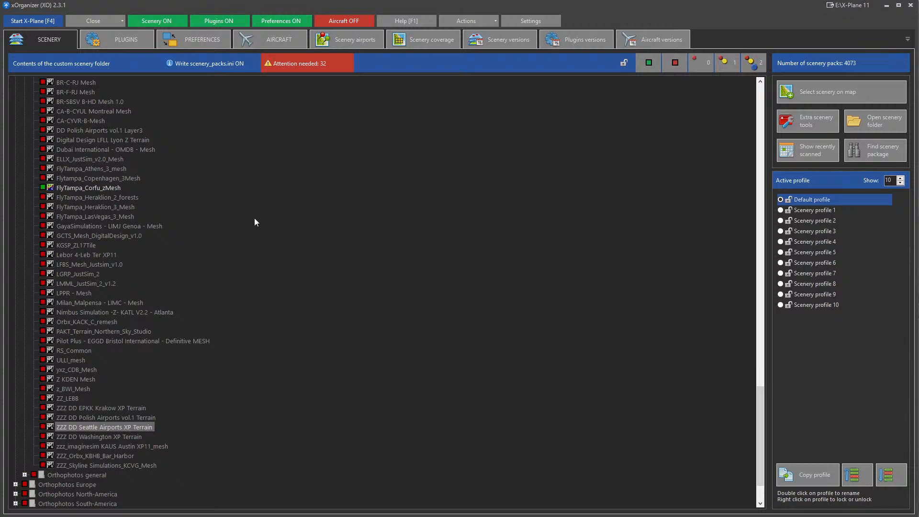
{"action": "scroll", "coordinate": [108, 266], "scroll_direction": "down", "scroll_amount": 2}
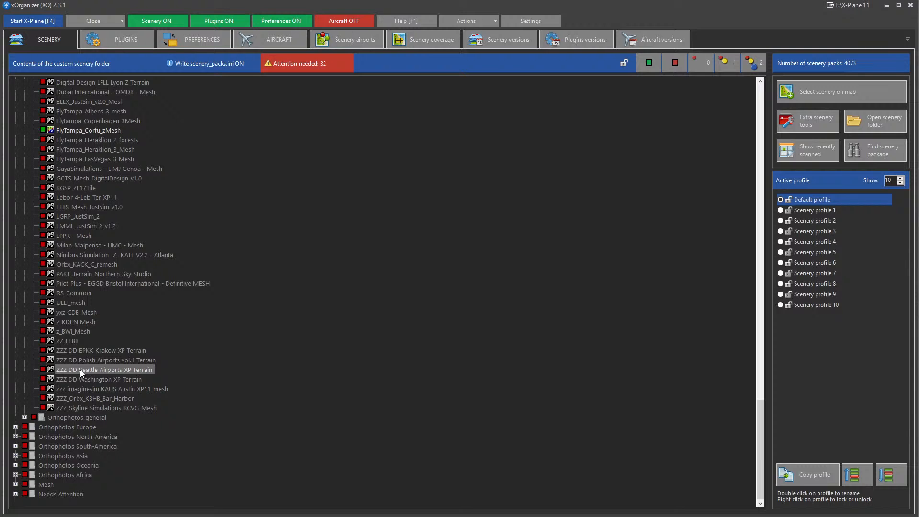
{"action": "scroll", "coordinate": [77, 335], "scroll_direction": "up", "scroll_amount": 8}
{"action": "scroll", "coordinate": [91, 307], "scroll_direction": "down", "scroll_amount": 4}
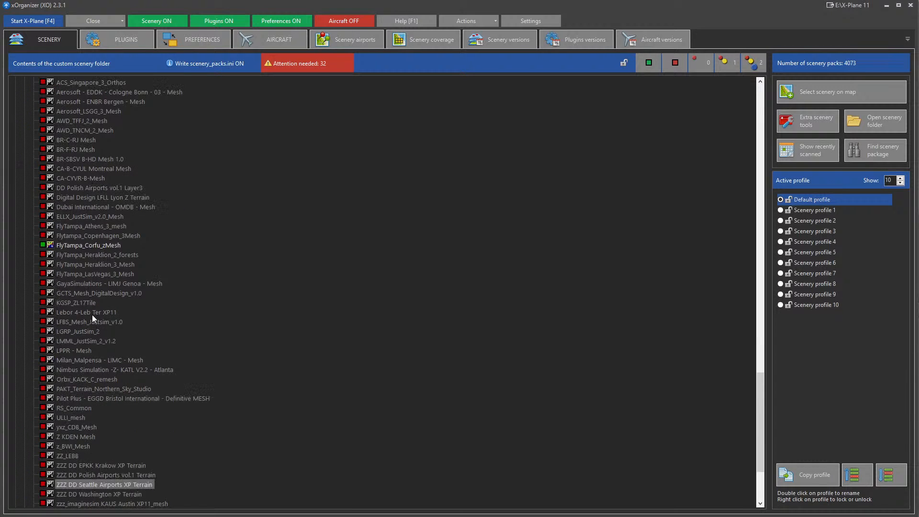
{"action": "scroll", "coordinate": [70, 468], "scroll_direction": "down", "scroll_amount": 2}
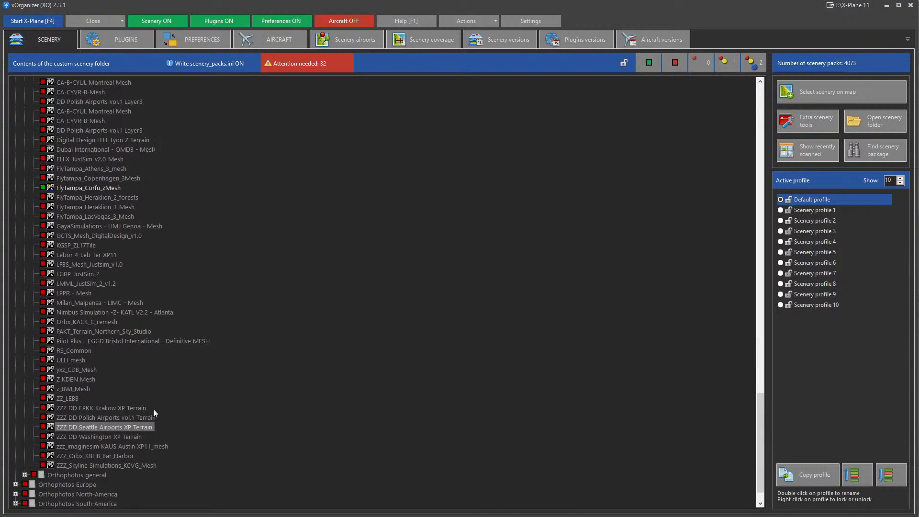
{"action": "scroll", "coordinate": [153, 408], "scroll_direction": "up", "scroll_amount": 1}
{"action": "scroll", "coordinate": [71, 396], "scroll_direction": "down", "scroll_amount": 3}
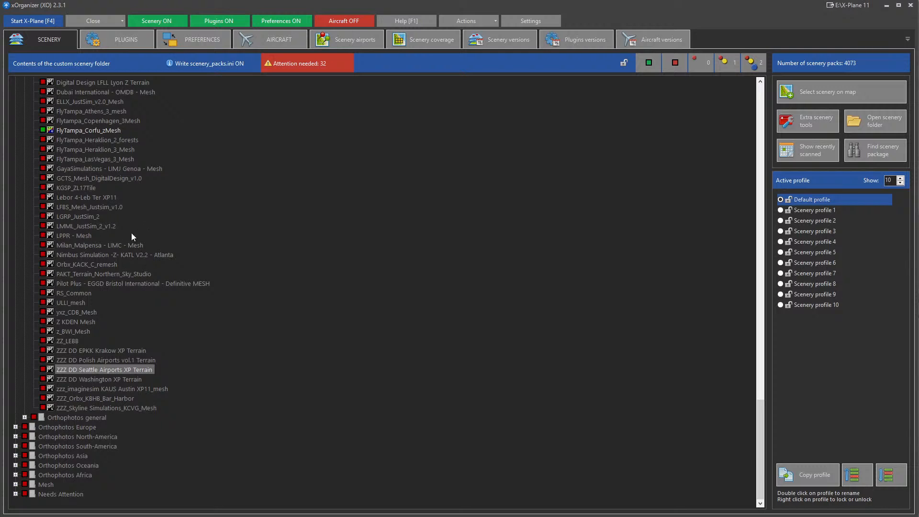
Step: Clear the Seattle search highlighting and collapse the USA-Washington airports group
{"action": "scroll", "coordinate": [86, 298], "scroll_direction": "up", "scroll_amount": 9}
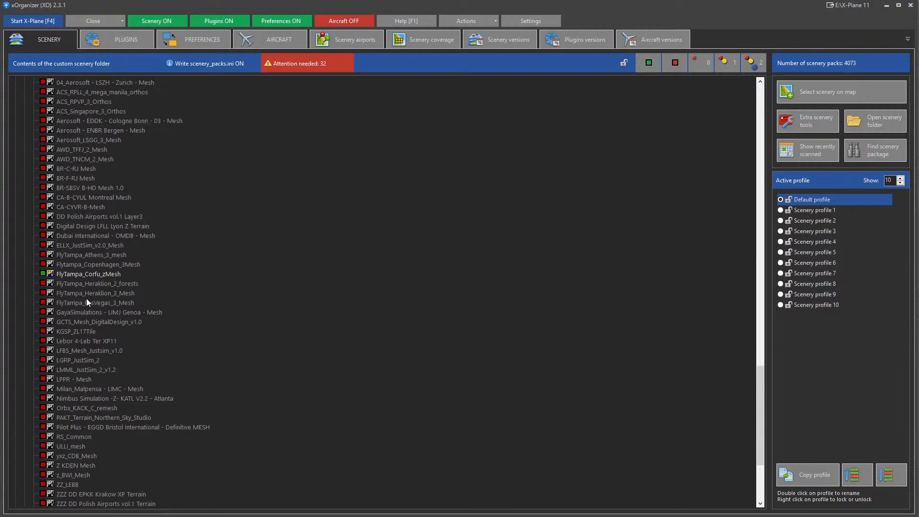
{"action": "scroll", "coordinate": [87, 302], "scroll_direction": "up", "scroll_amount": 1}
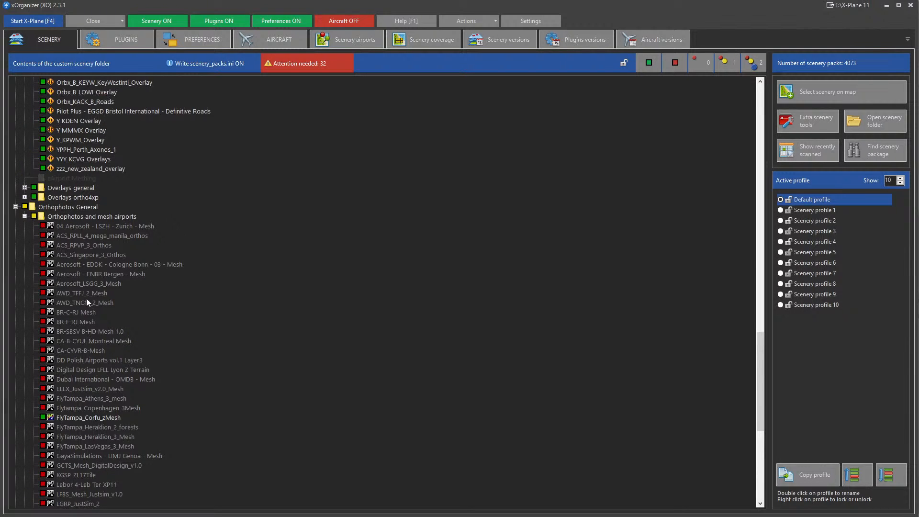
{"action": "left_click", "coordinate": [80, 303]}
{"action": "scroll", "coordinate": [76, 214], "scroll_direction": "up", "scroll_amount": 14}
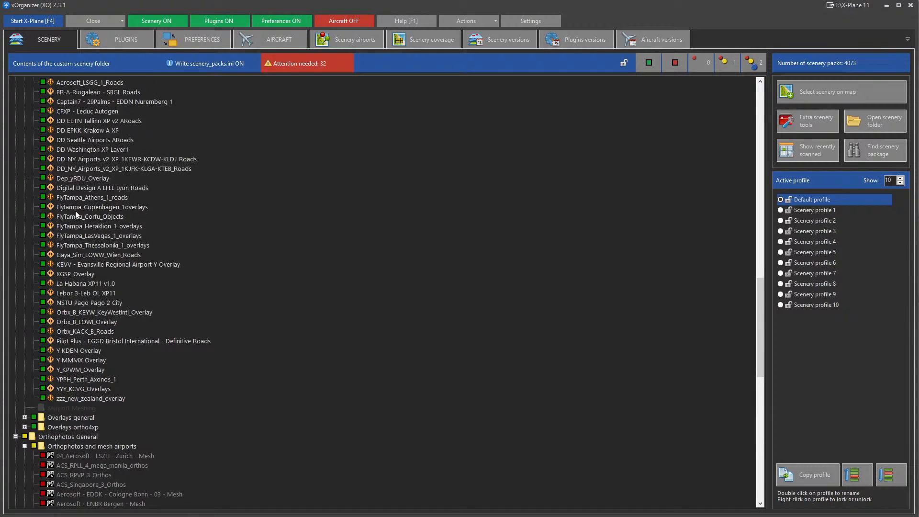
{"action": "scroll", "coordinate": [75, 214], "scroll_direction": "up", "scroll_amount": 6}
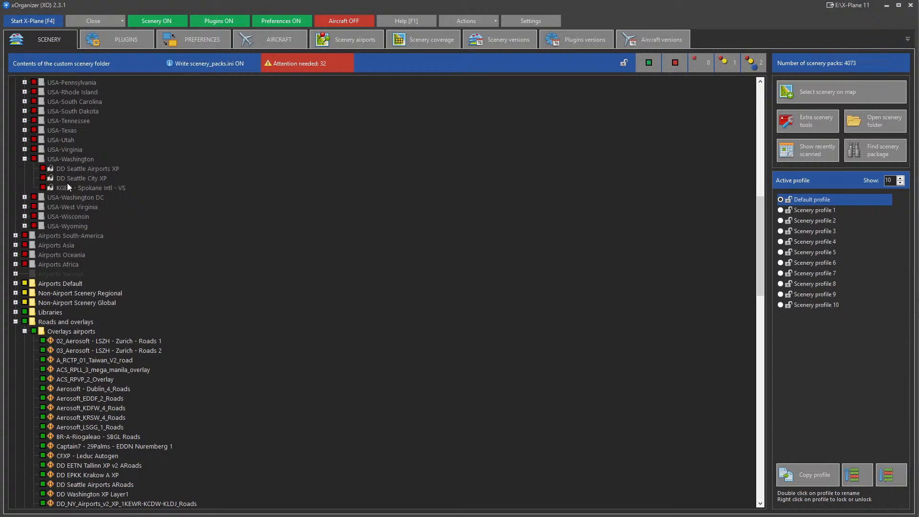
{"action": "left_click", "coordinate": [25, 159]}
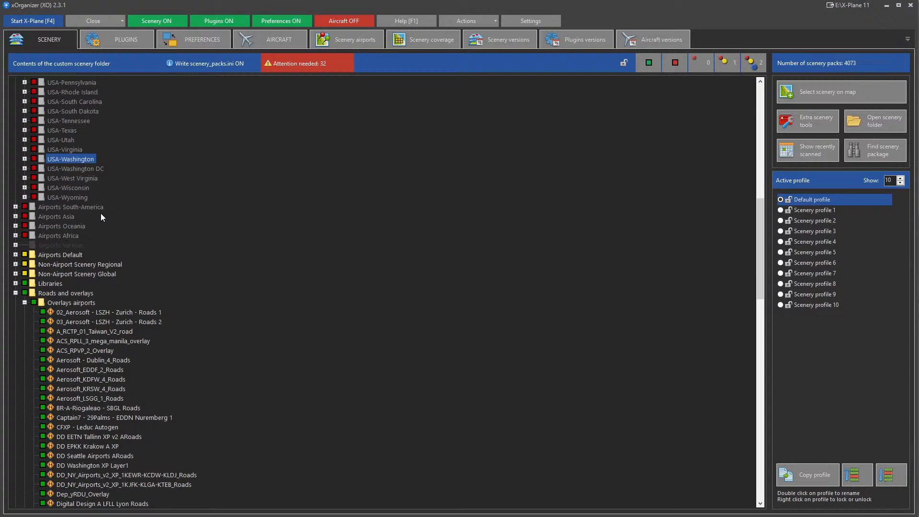
{"action": "scroll", "coordinate": [101, 217], "scroll_direction": "down", "scroll_amount": 3}
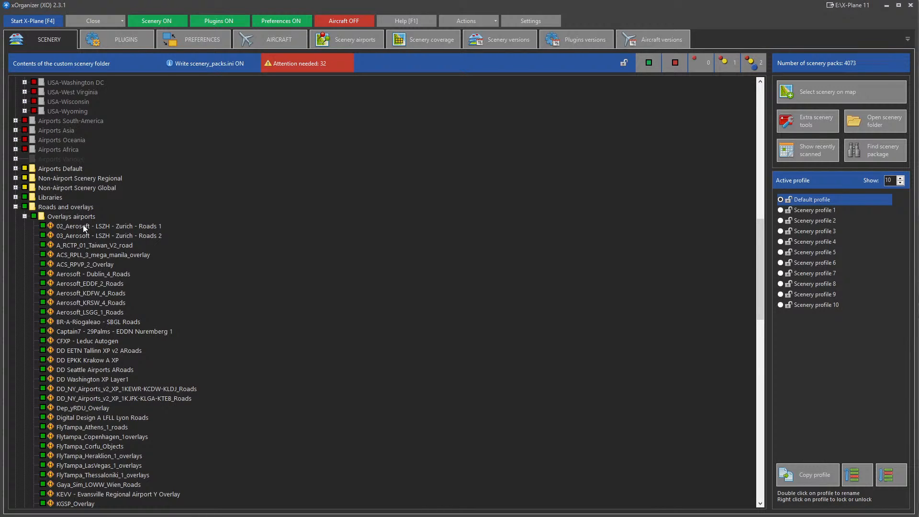
{"action": "scroll", "coordinate": [83, 225], "scroll_direction": "up", "scroll_amount": 12}
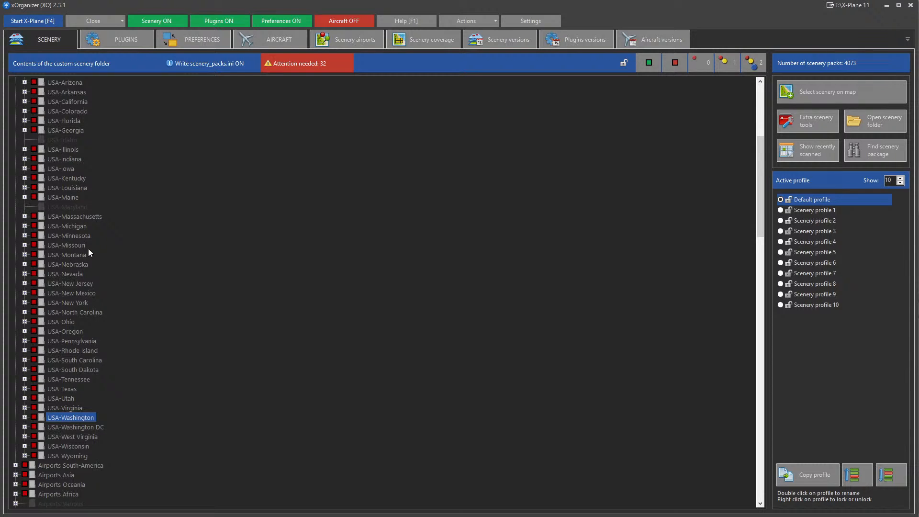
Step: Expand the USA-California airports group and check the KBUR Bob Hope Airport package for missing libraries, closing the scan result
{"action": "scroll", "coordinate": [89, 253], "scroll_direction": "up", "scroll_amount": 7}
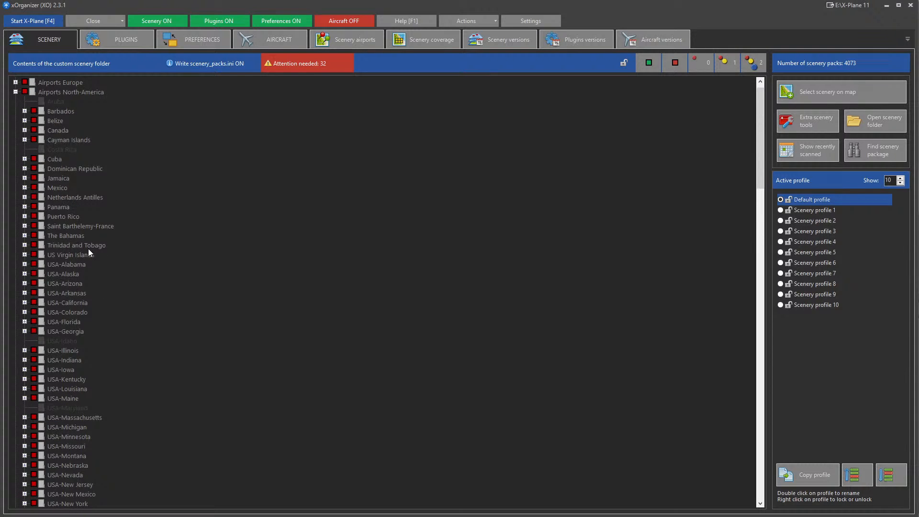
{"action": "scroll", "coordinate": [89, 248], "scroll_direction": "down", "scroll_amount": 1}
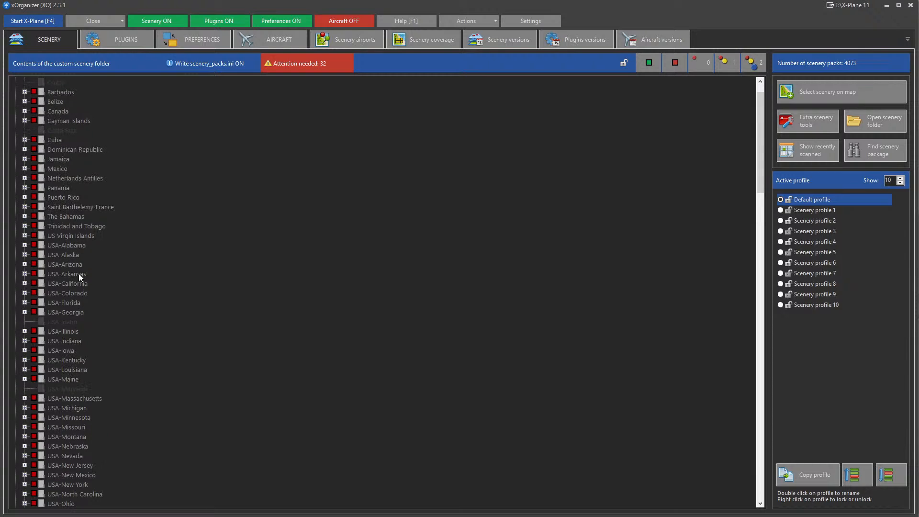
{"action": "left_click", "coordinate": [25, 284]}
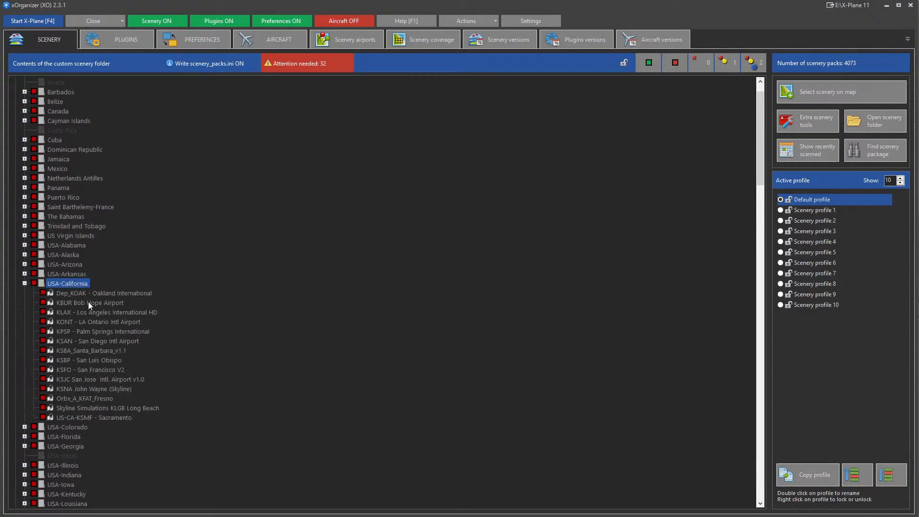
{"action": "left_click", "coordinate": [98, 304]}
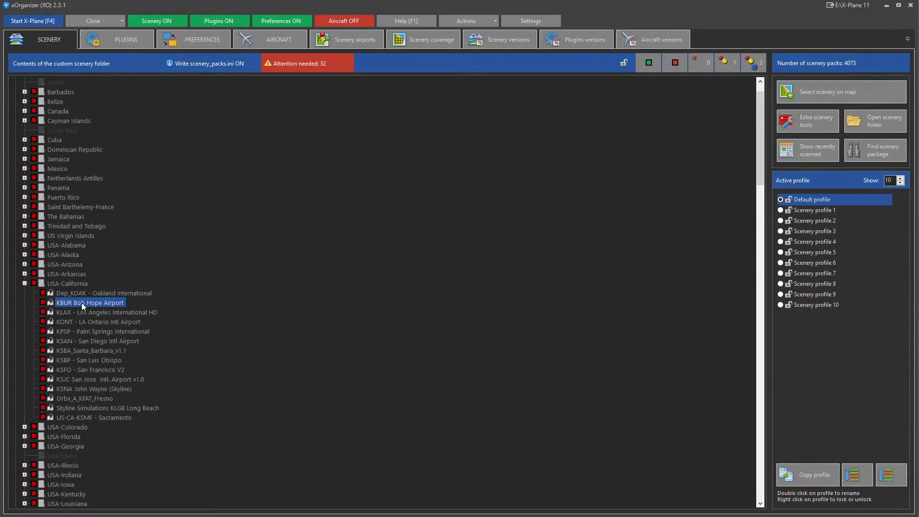
{"action": "right_click", "coordinate": [91, 306]}
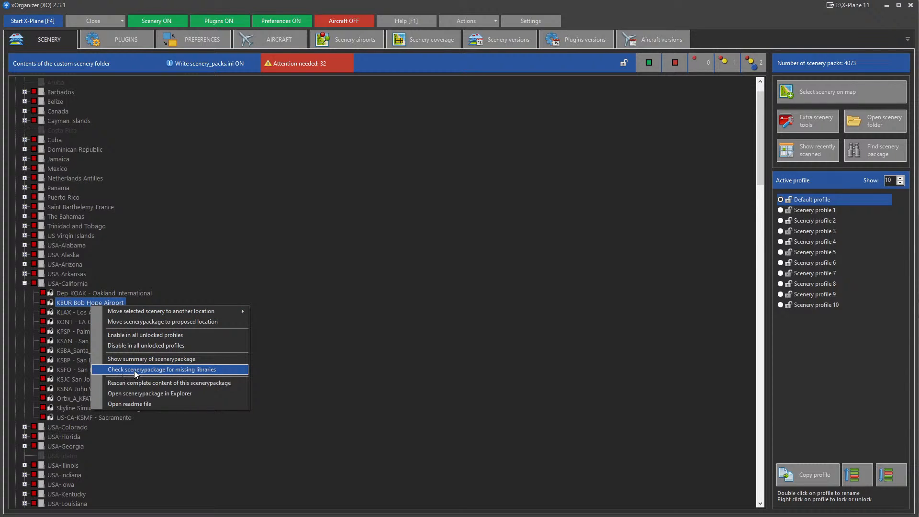
{"action": "left_click", "coordinate": [161, 369]}
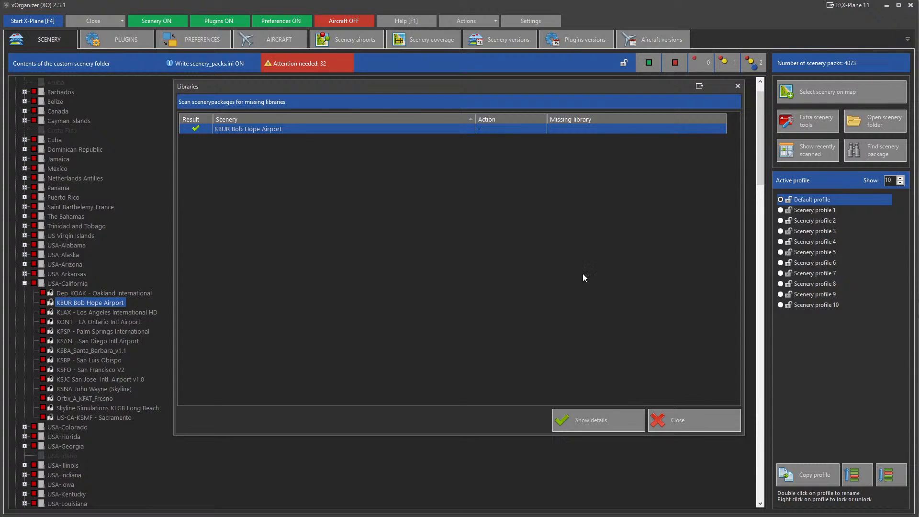
{"action": "left_click", "coordinate": [687, 413]}
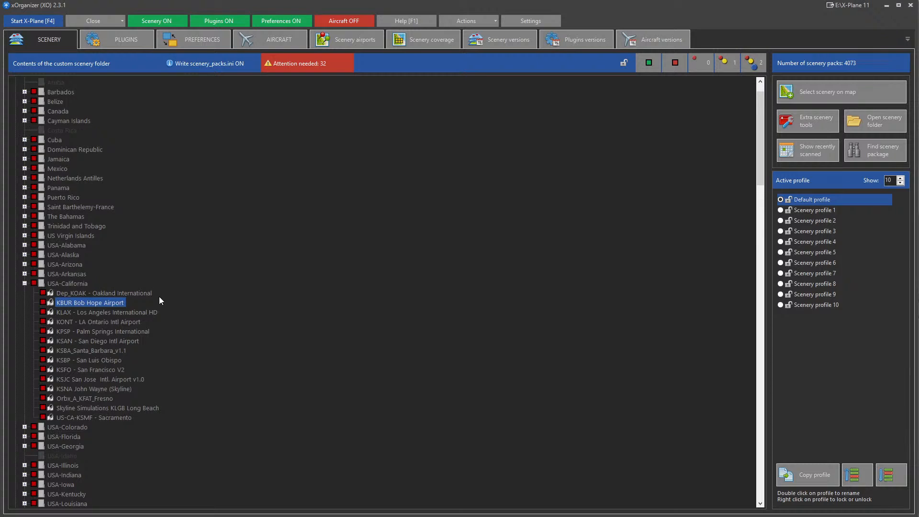
Step: Collapse the USA-California, Airports North-America, Roads and overlays, and Orthophotos General groups in the scenery tree
{"action": "scroll", "coordinate": [159, 296], "scroll_direction": "up", "scroll_amount": 1}
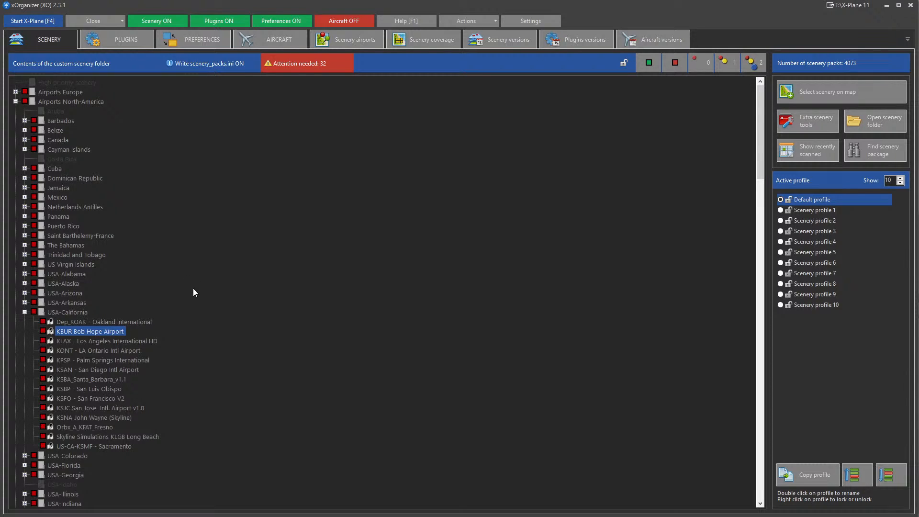
{"action": "scroll", "coordinate": [193, 289], "scroll_direction": "down", "scroll_amount": 3}
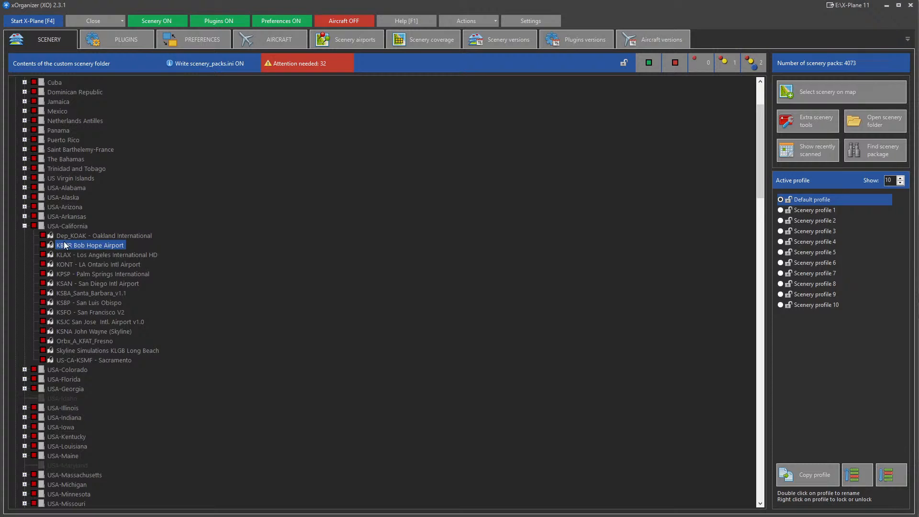
{"action": "left_click", "coordinate": [24, 226]}
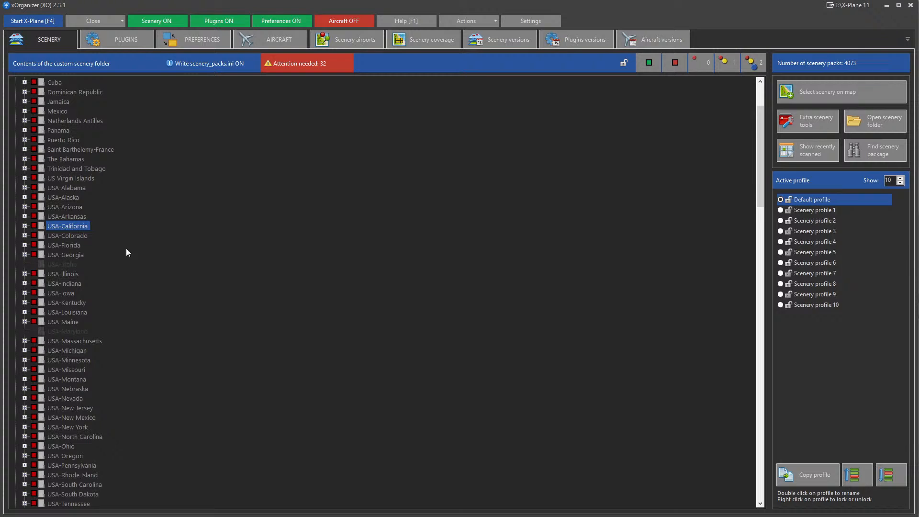
{"action": "scroll", "coordinate": [156, 269], "scroll_direction": "up", "scroll_amount": 3}
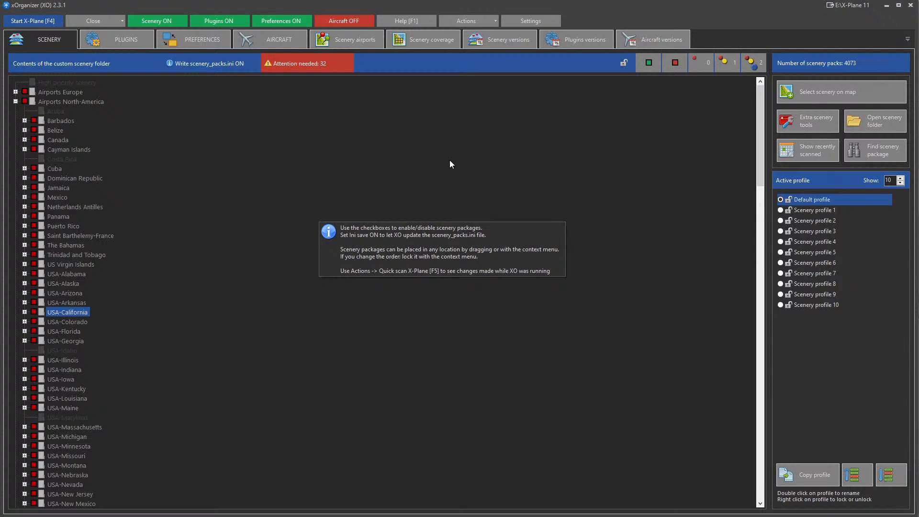
{"action": "left_click", "coordinate": [15, 101]}
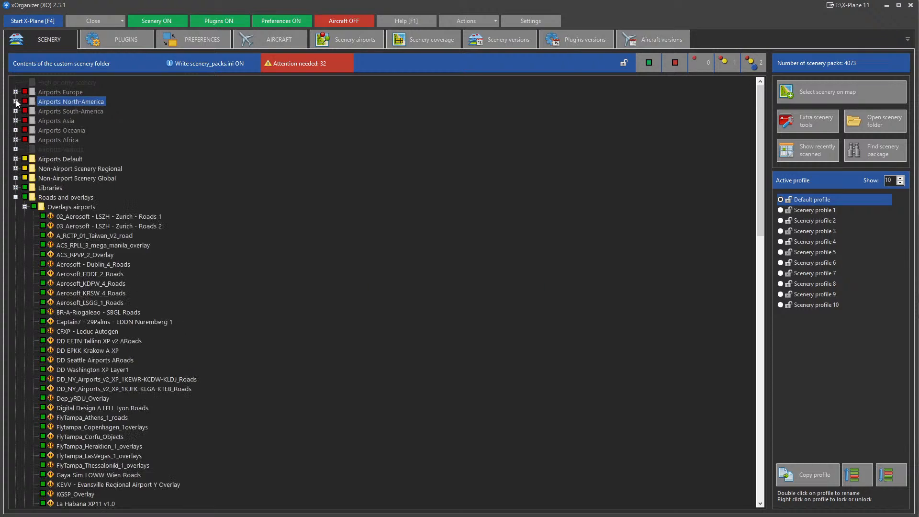
{"action": "left_click", "coordinate": [16, 197]}
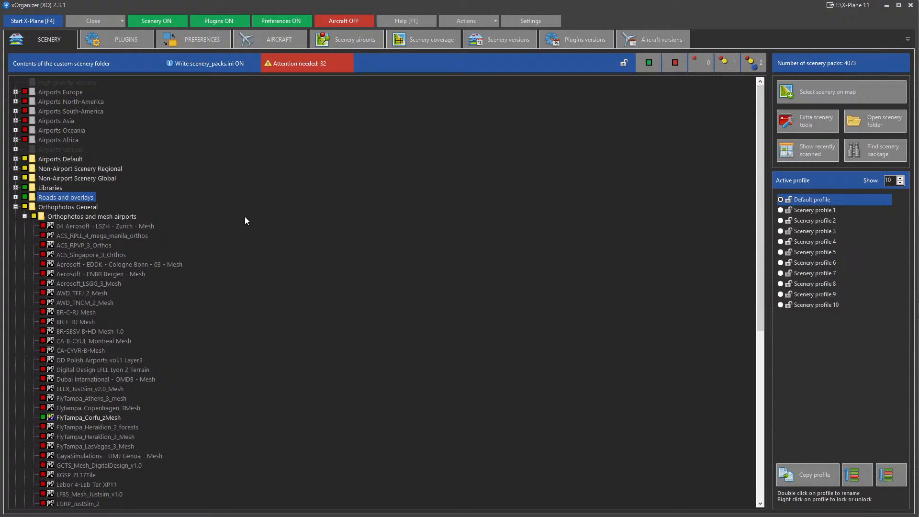
{"action": "left_click", "coordinate": [31, 209]}
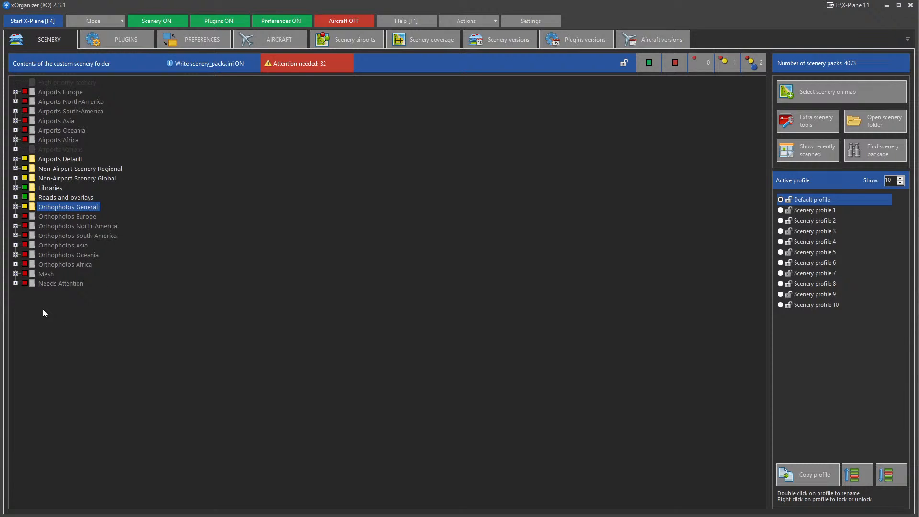
Step: Expand the Needs Attention group and examine its DD Documents packages from Baku to NY Airports, plus FSDG and LFPO Orly Paris
{"action": "mouse_move", "coordinate": [43, 313]}
{"action": "left_click", "coordinate": [59, 284]}
{"action": "left_click", "coordinate": [15, 284]}
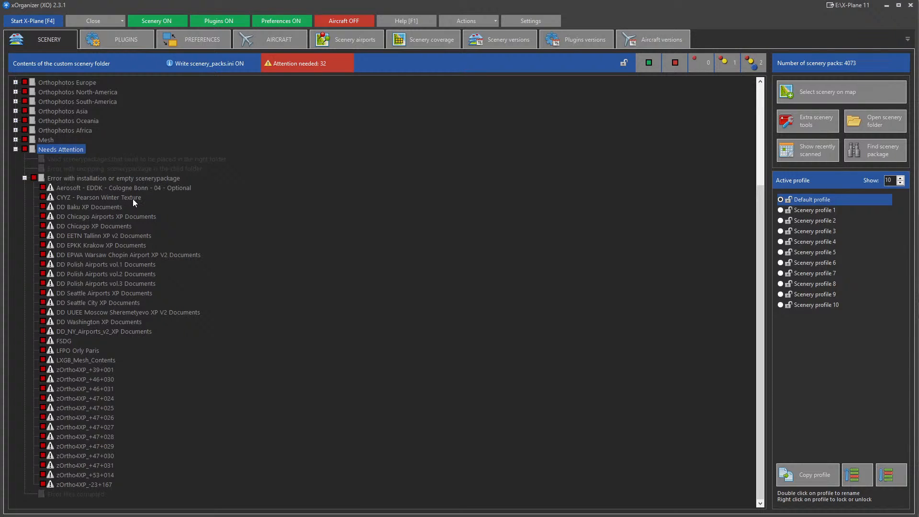
{"action": "left_click", "coordinate": [110, 207]}
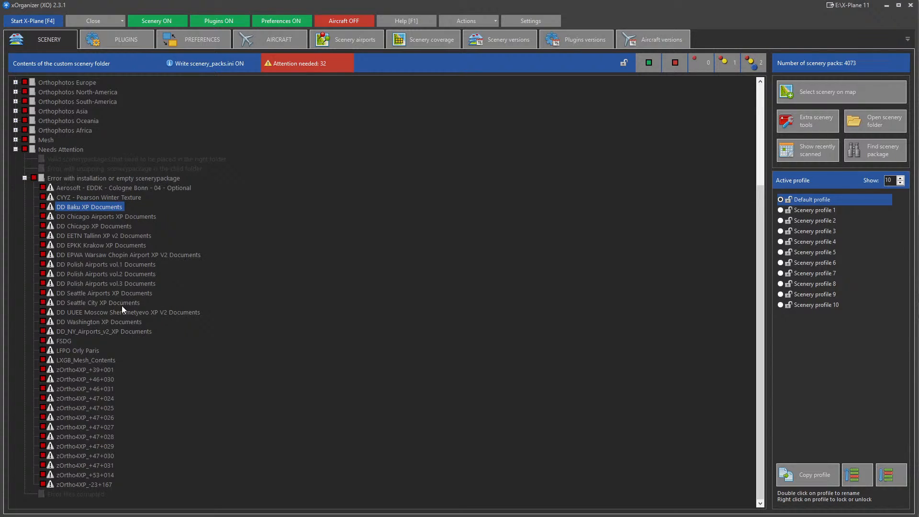
{"action": "left_click", "coordinate": [134, 331], "text": "shift"}
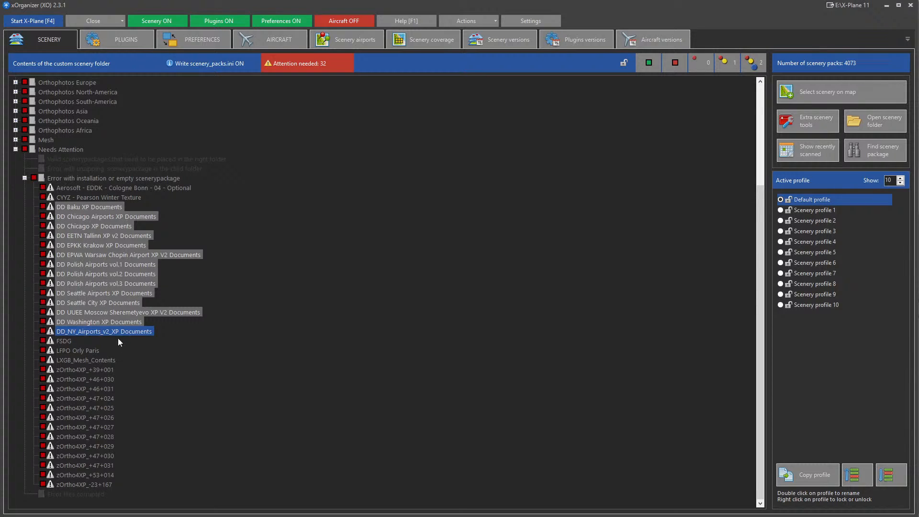
{"action": "left_click", "coordinate": [68, 341]}
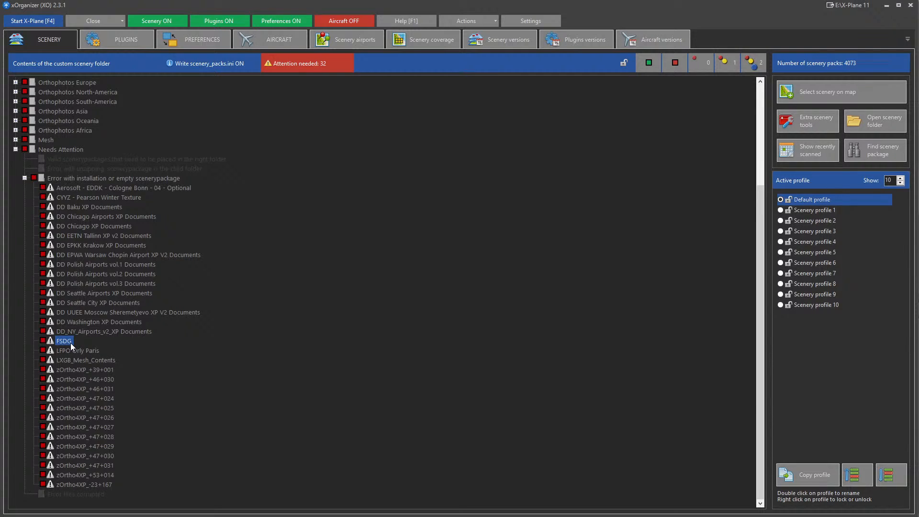
{"action": "left_click", "coordinate": [98, 351]}
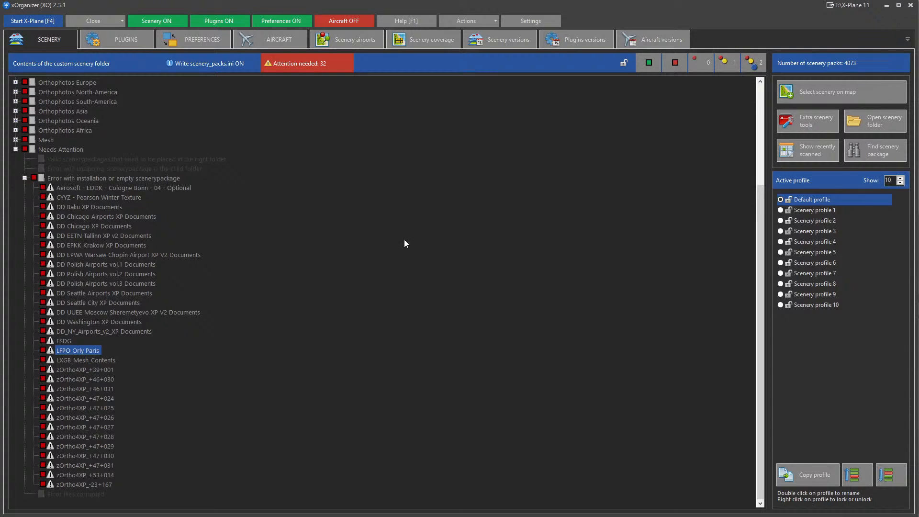
Step: Search the scenery packages for LXGB and compare the Gibraltar mesh package with the LXGB_Mesh_Contents entry under Needs Attention
{"action": "left_click", "coordinate": [859, 149]}
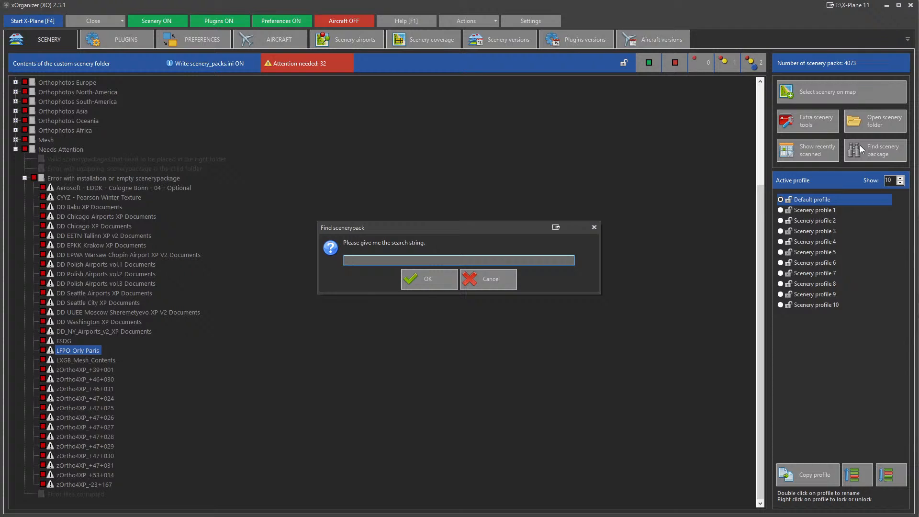
{"action": "type", "text": "lfpo"}
{"action": "key", "text": "Return"}
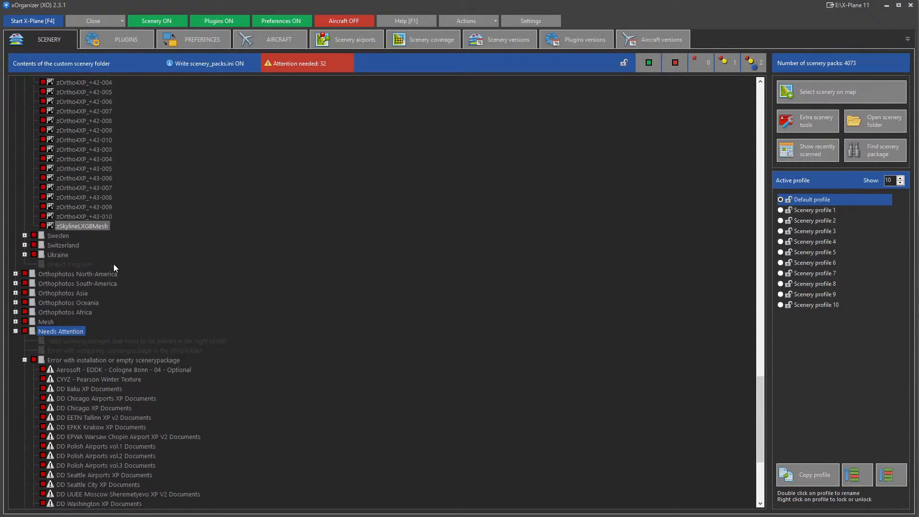
{"action": "scroll", "coordinate": [113, 263], "scroll_direction": "up", "scroll_amount": 3}
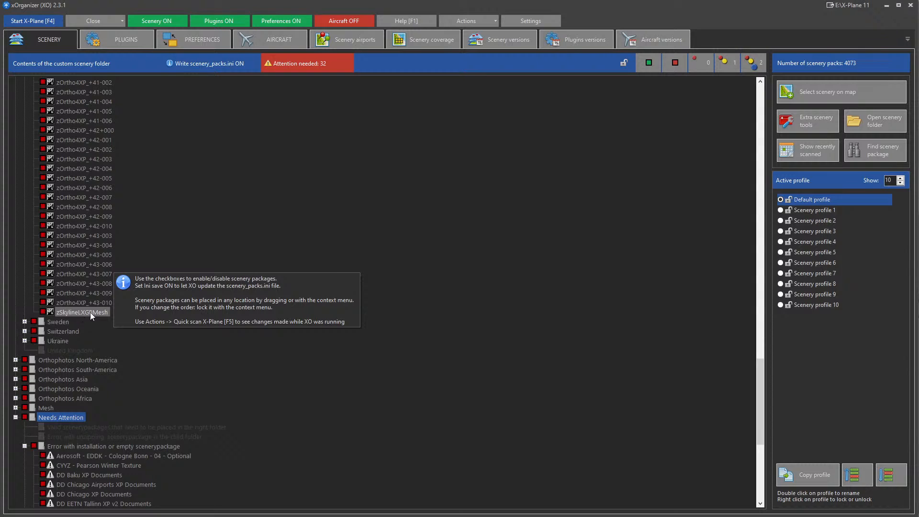
{"action": "scroll", "coordinate": [112, 353], "scroll_direction": "down", "scroll_amount": 4}
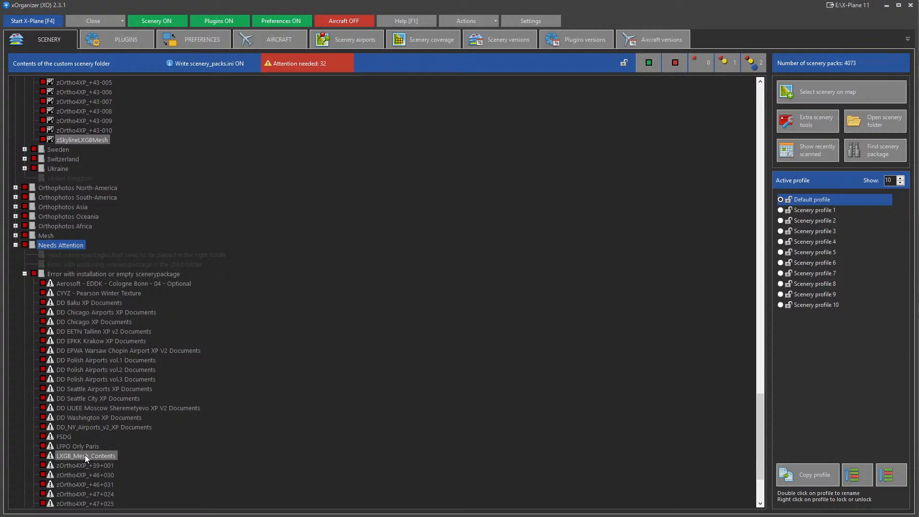
{"action": "scroll", "coordinate": [72, 456], "scroll_direction": "down", "scroll_amount": 2}
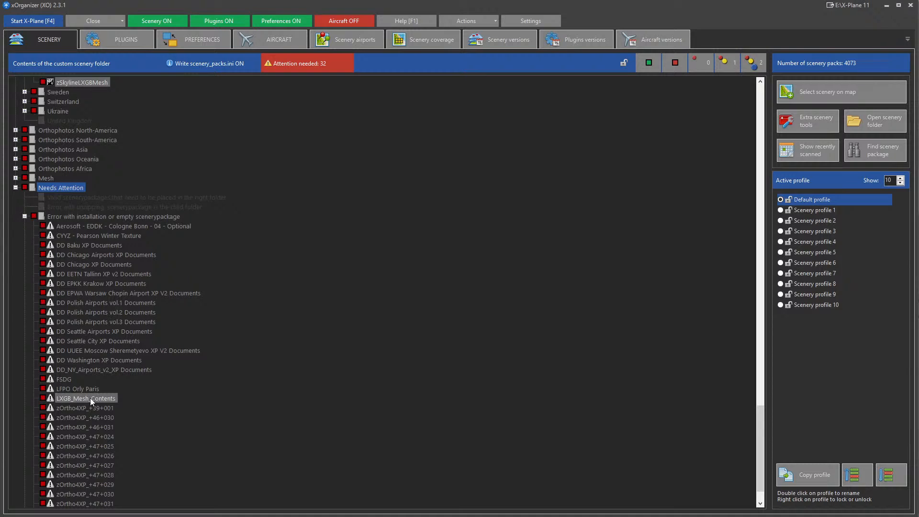
{"action": "scroll", "coordinate": [94, 405], "scroll_direction": "down", "scroll_amount": 2}
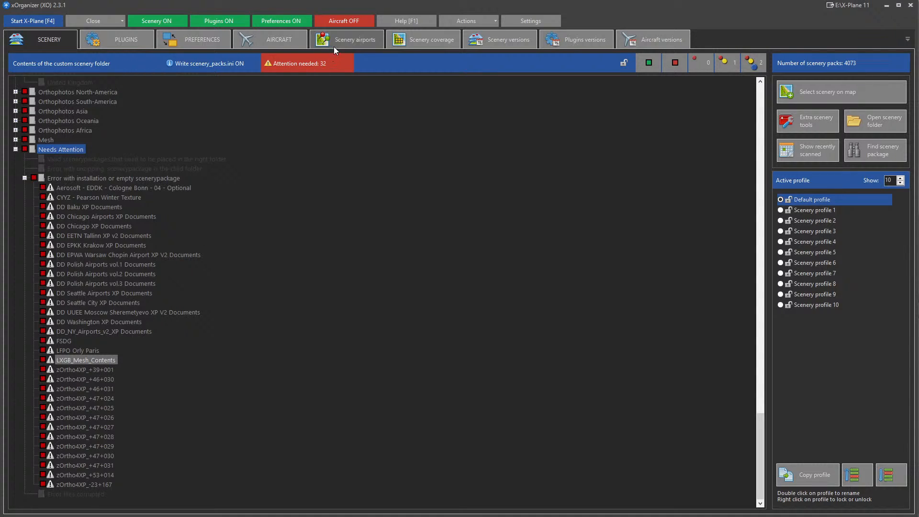
Step: Select the zOrtho4XP packages from +39+001 through -23+167 in the installation error group
{"action": "left_click", "coordinate": [91, 369]}
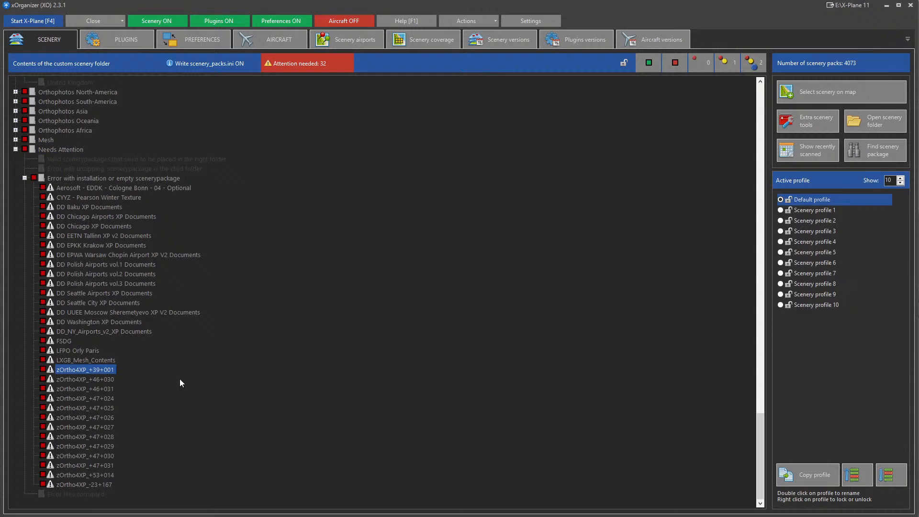
{"action": "left_click", "coordinate": [81, 483], "text": "shift"}
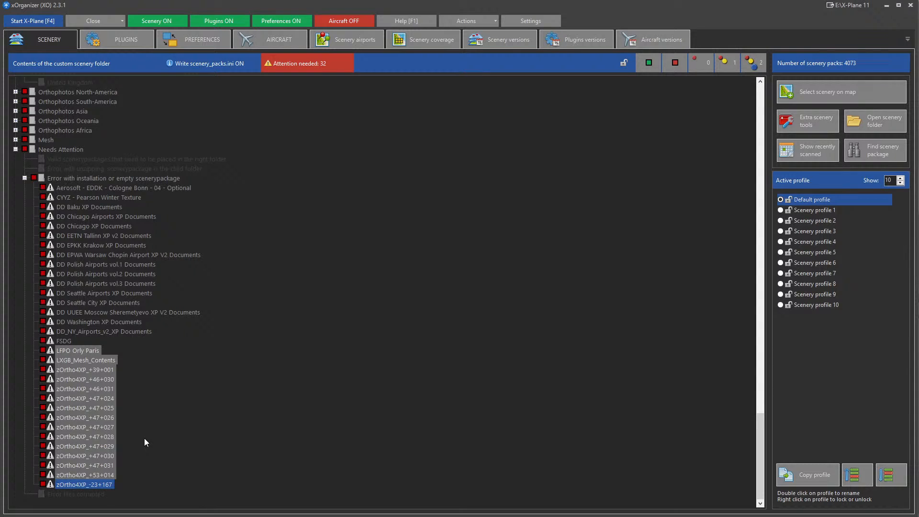
{"action": "left_click", "coordinate": [111, 364]}
{"action": "left_click", "coordinate": [96, 369]}
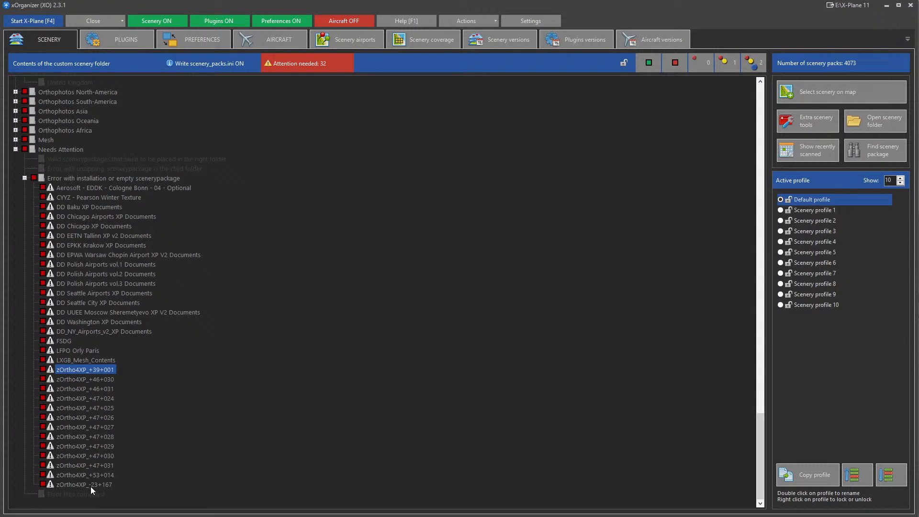
{"action": "left_click", "coordinate": [78, 484], "text": "shift"}
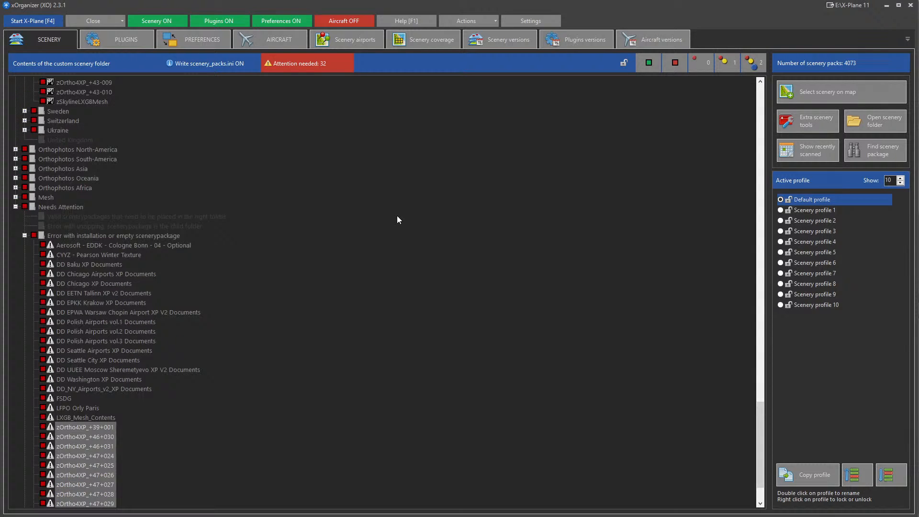
Step: View and close the missing libraries log, and look over the other available log, rescan, GroundTraffic and reset actions
{"action": "scroll", "coordinate": [397, 218], "scroll_direction": "up", "scroll_amount": 20}
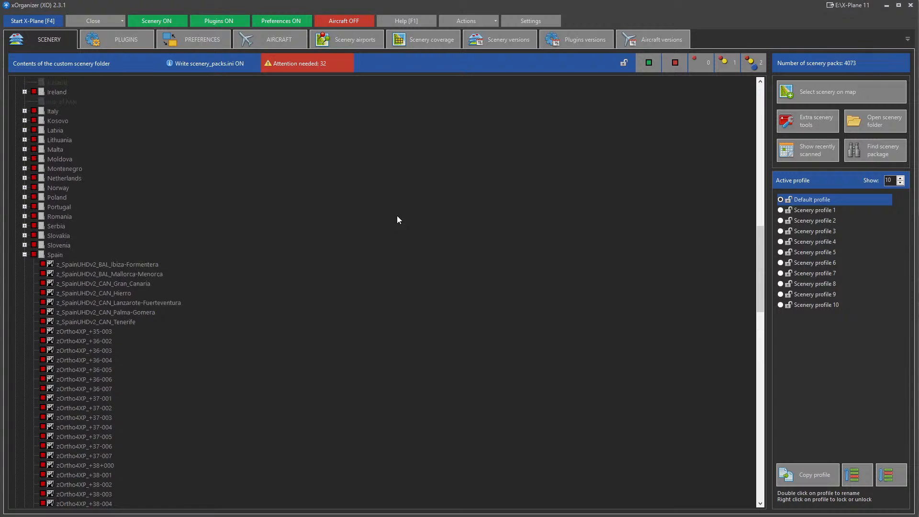
{"action": "scroll", "coordinate": [397, 220], "scroll_direction": "up", "scroll_amount": 20}
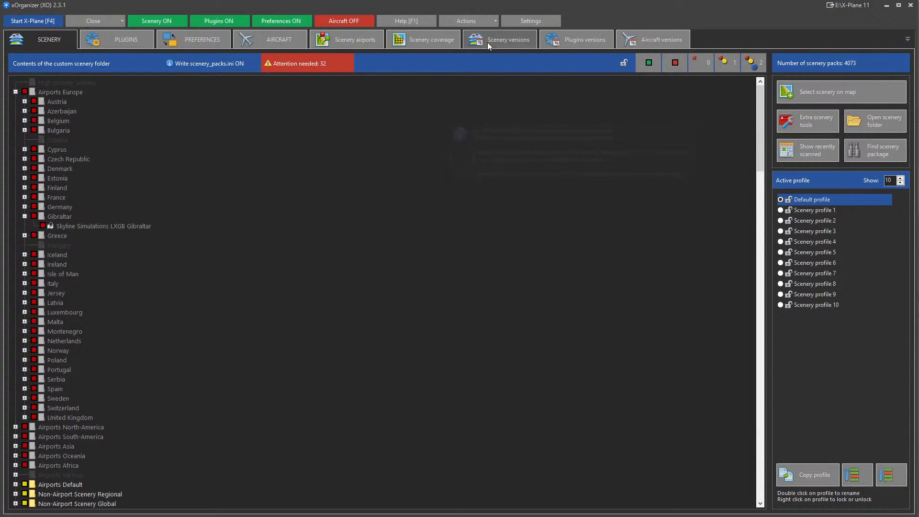
{"action": "left_click", "coordinate": [493, 23]}
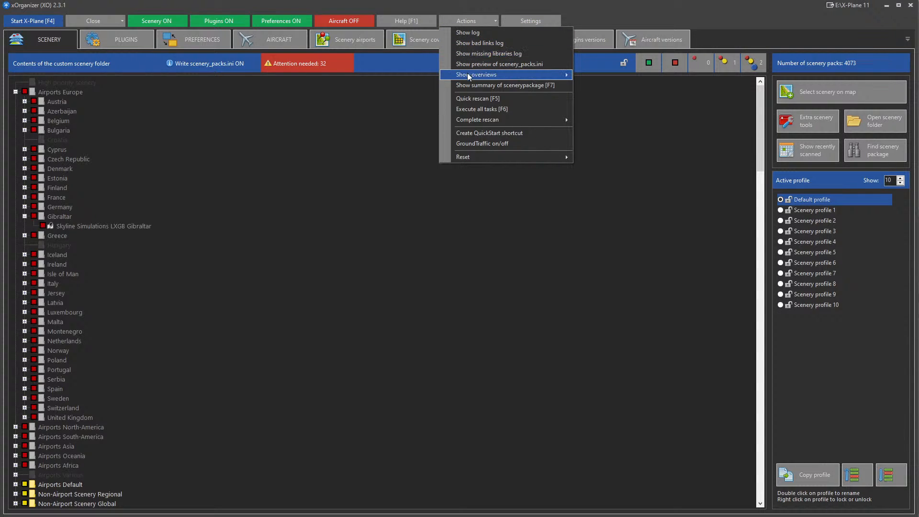
{"action": "left_click", "coordinate": [498, 53]}
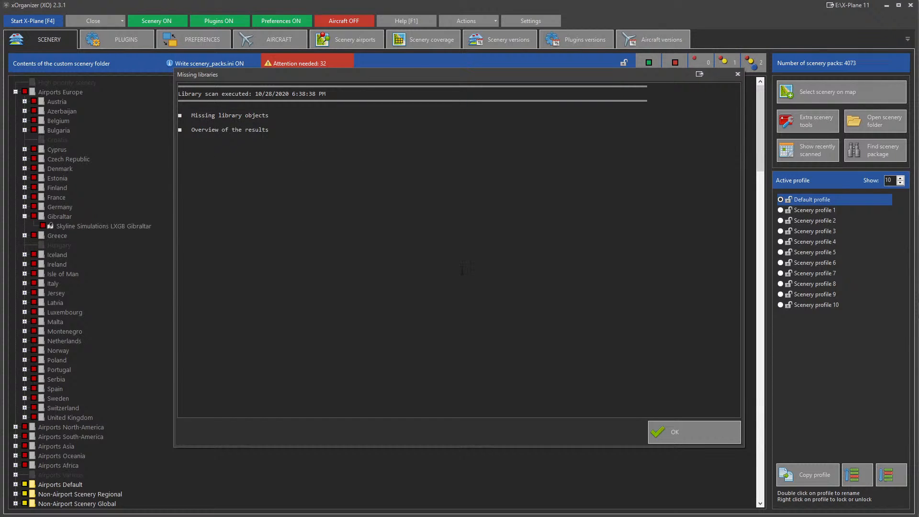
{"action": "left_click", "coordinate": [680, 439]}
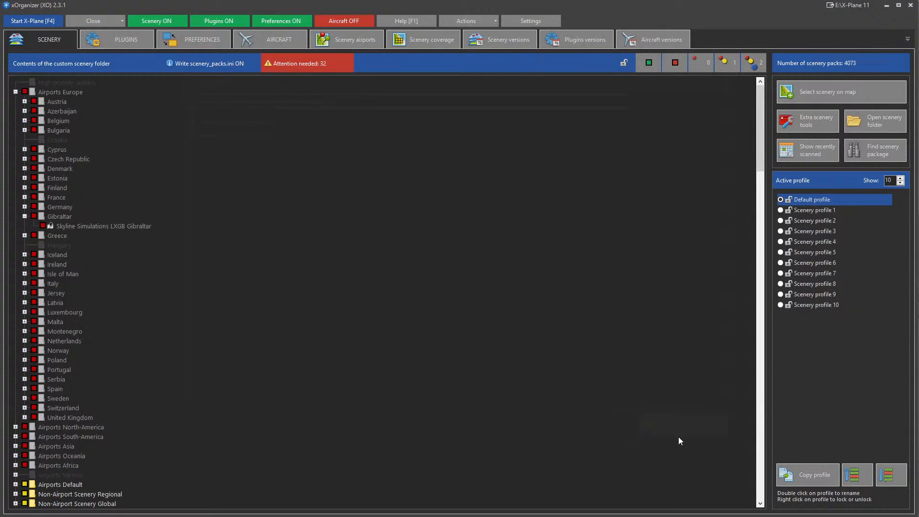
{"action": "left_click", "coordinate": [477, 21]}
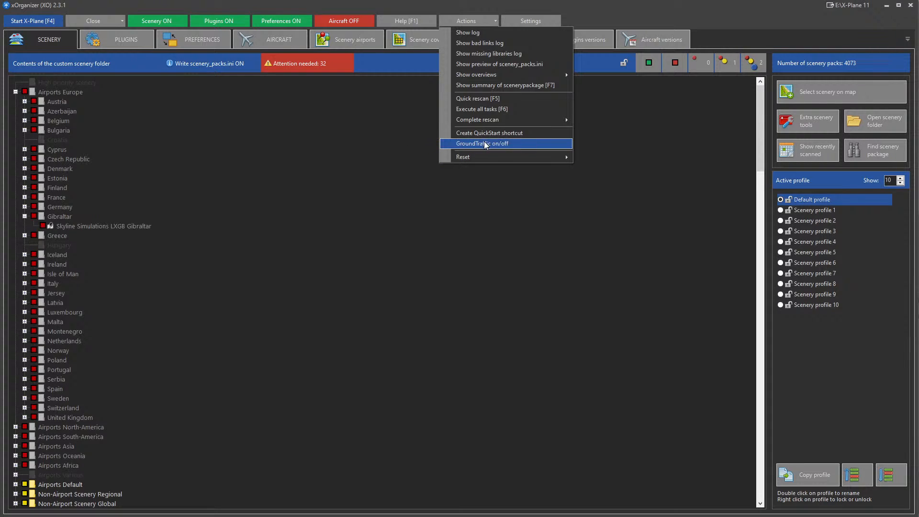
{"action": "left_click", "coordinate": [558, 263]}
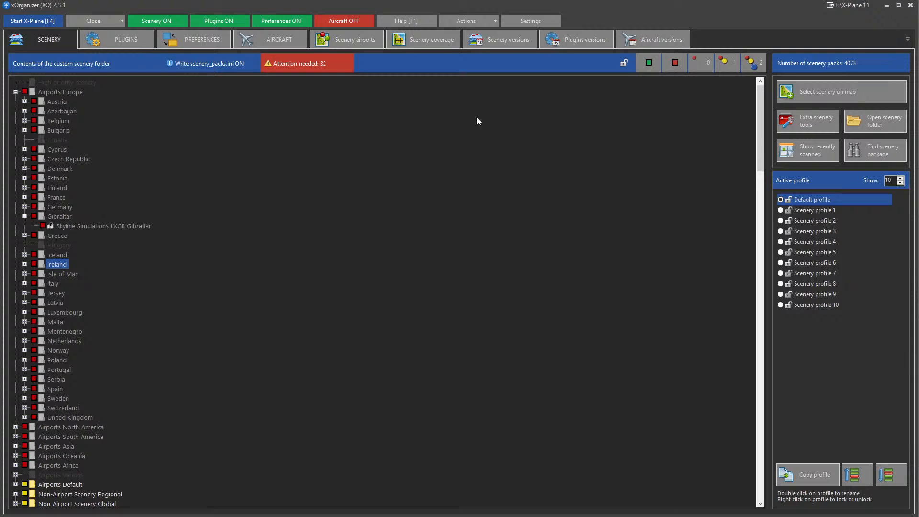